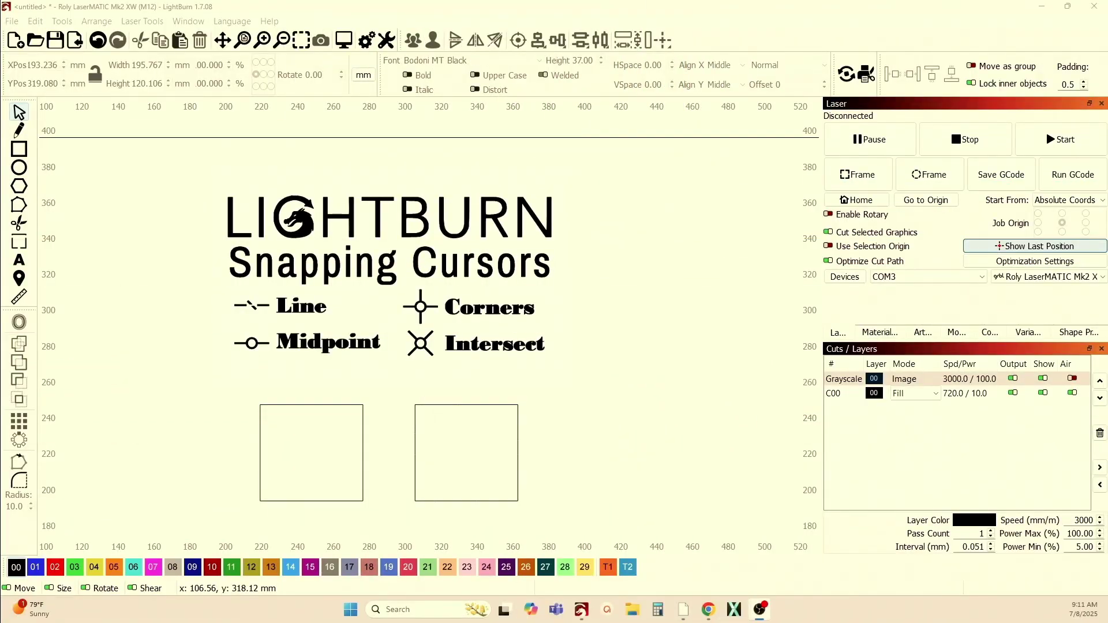
# Step: From LightBurn's Help menu, open the Online Documentation welcome page in the browser
pyautogui.click(618, 399)
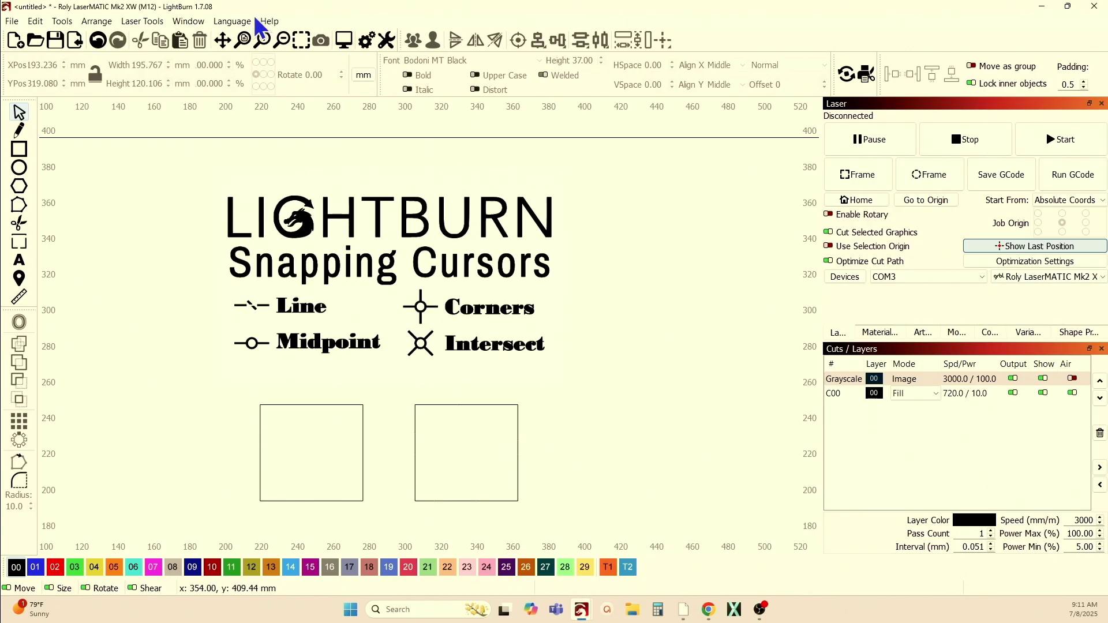
pyautogui.click(275, 25)
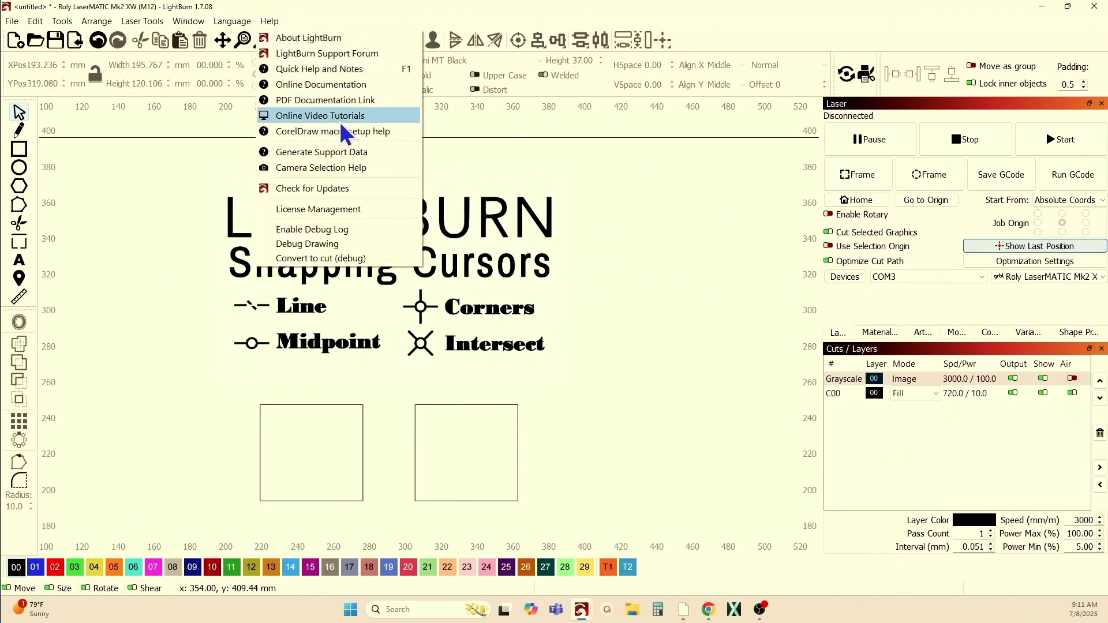
pyautogui.click(319, 87)
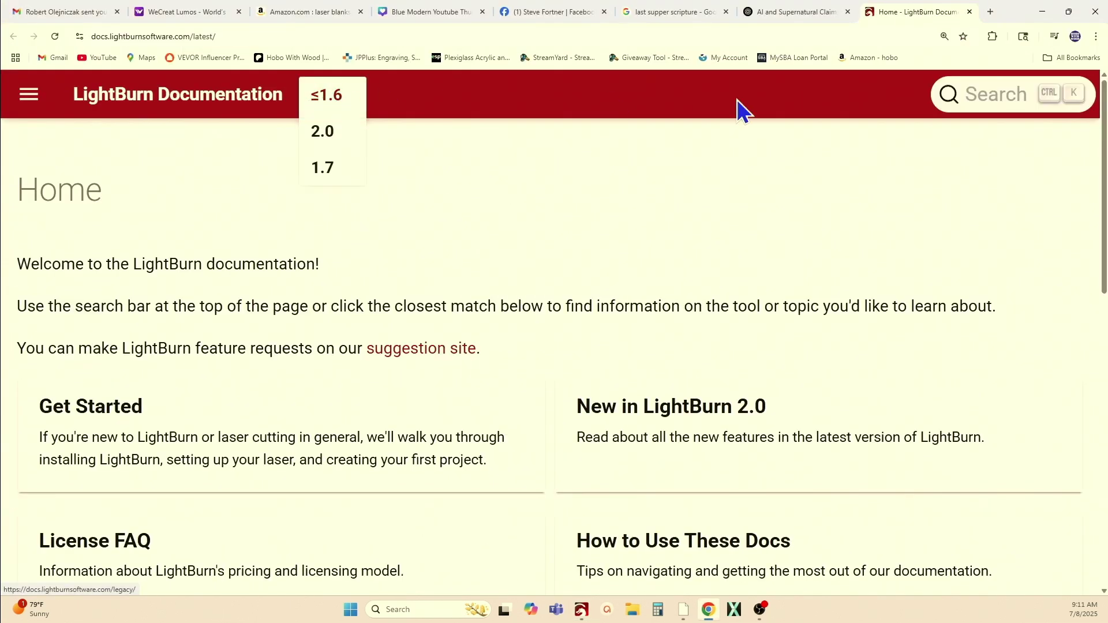
# Step: Preview the ≤1.6 legacy docs, go back, then switch the documentation to version 1.7
pyautogui.moveTo(295, 103)
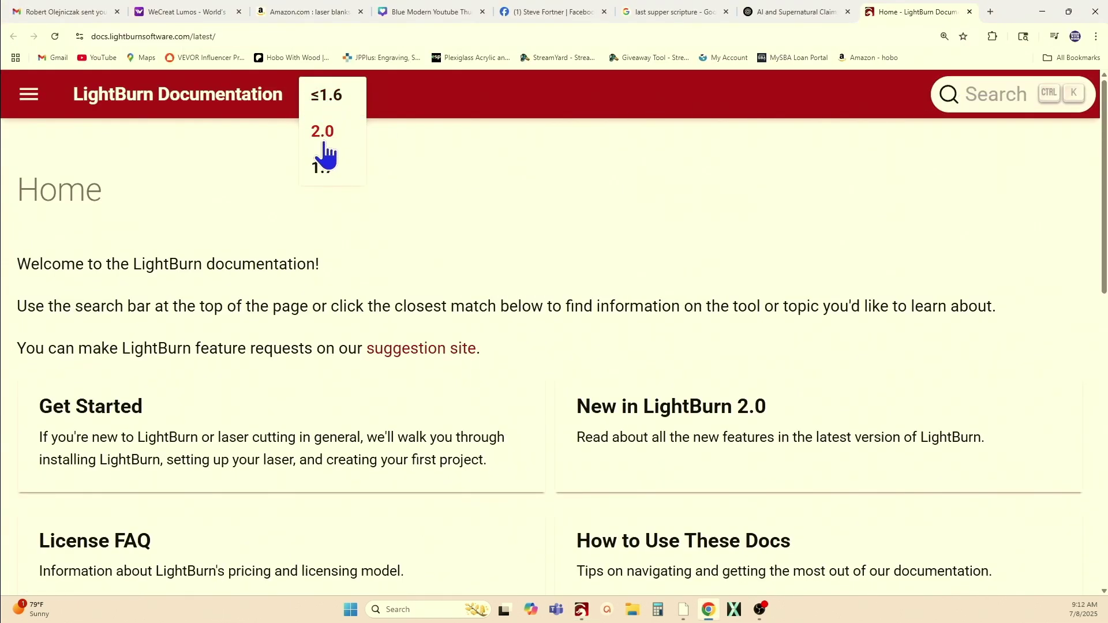
pyautogui.moveTo(346, 103)
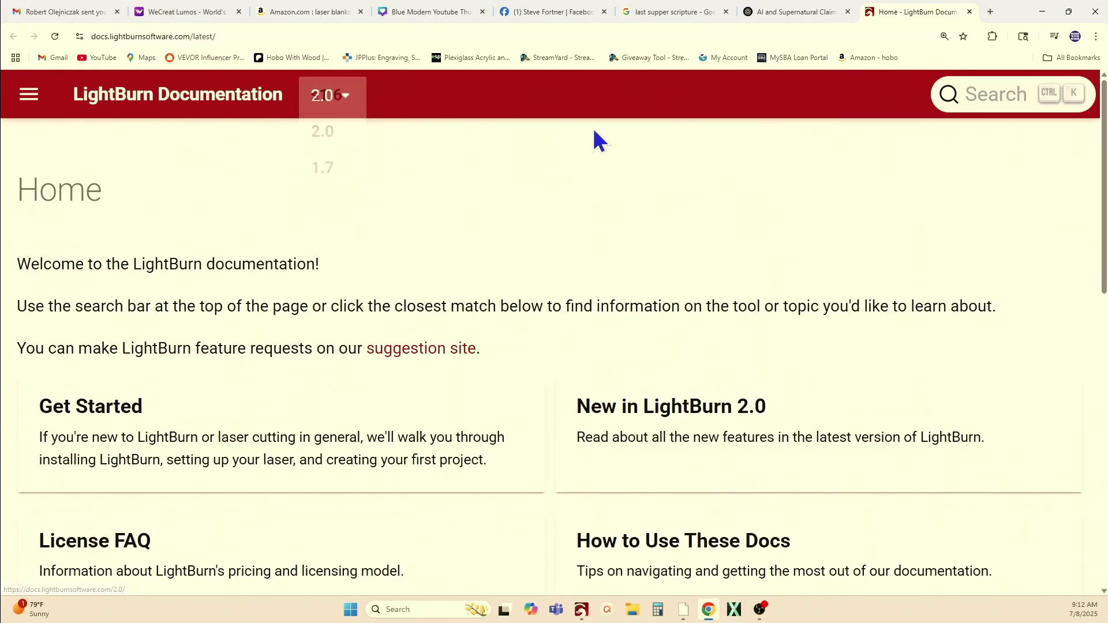
pyautogui.moveTo(331, 126)
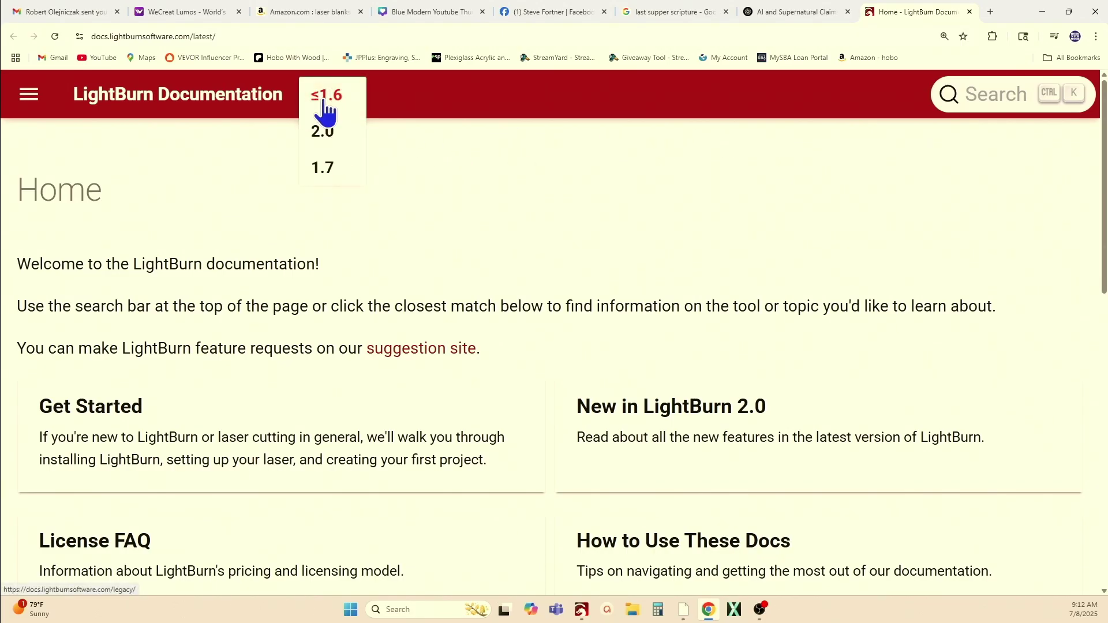
pyautogui.click(325, 99)
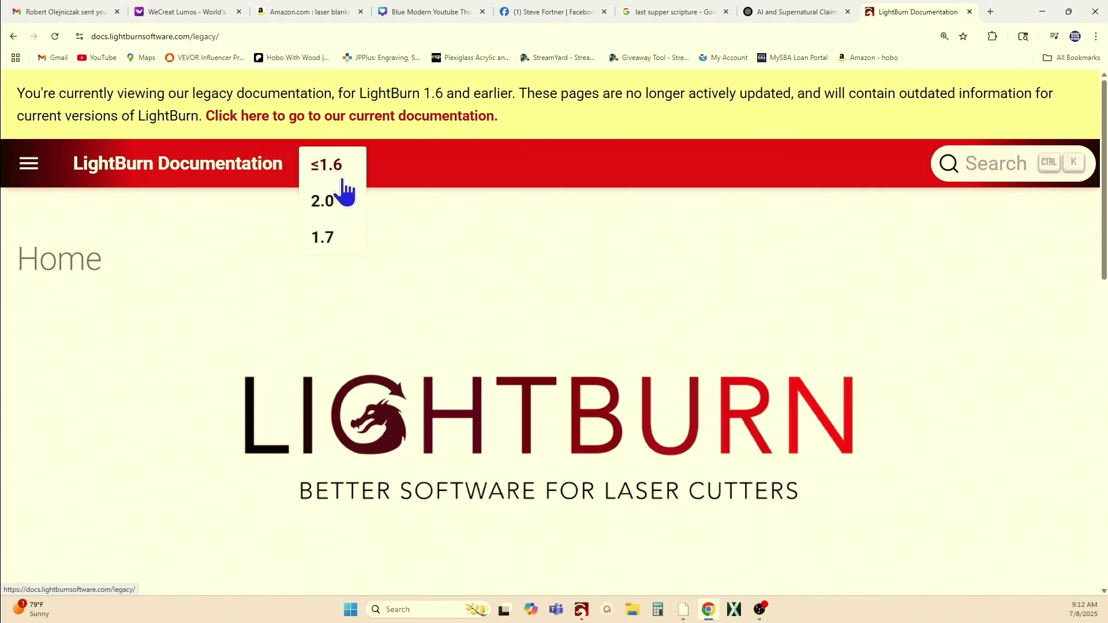
pyautogui.click(13, 37)
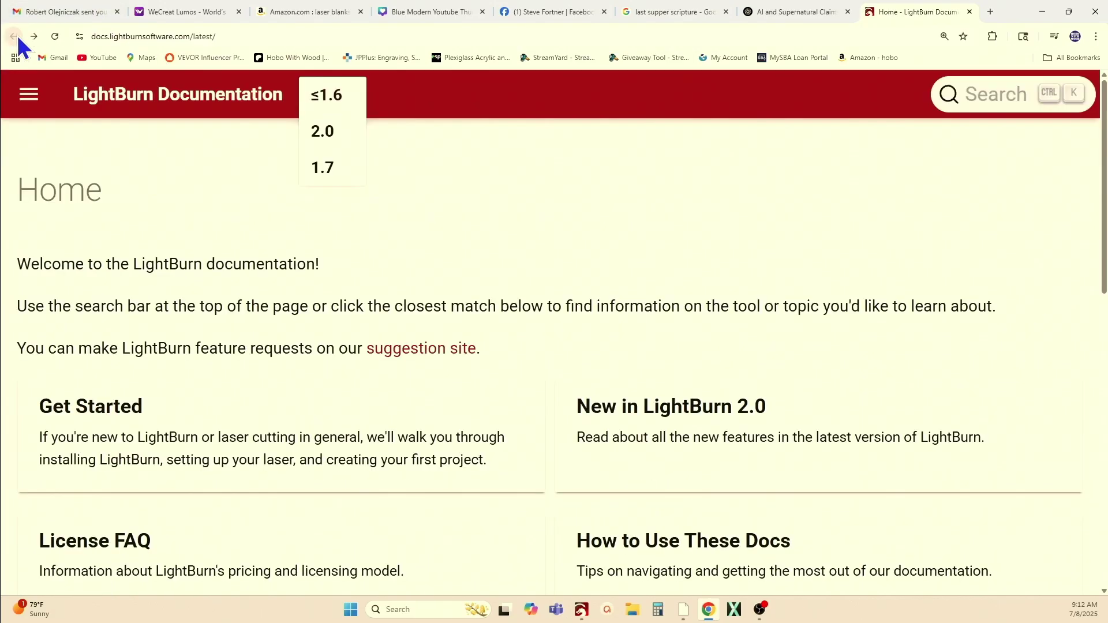
pyautogui.click(323, 167)
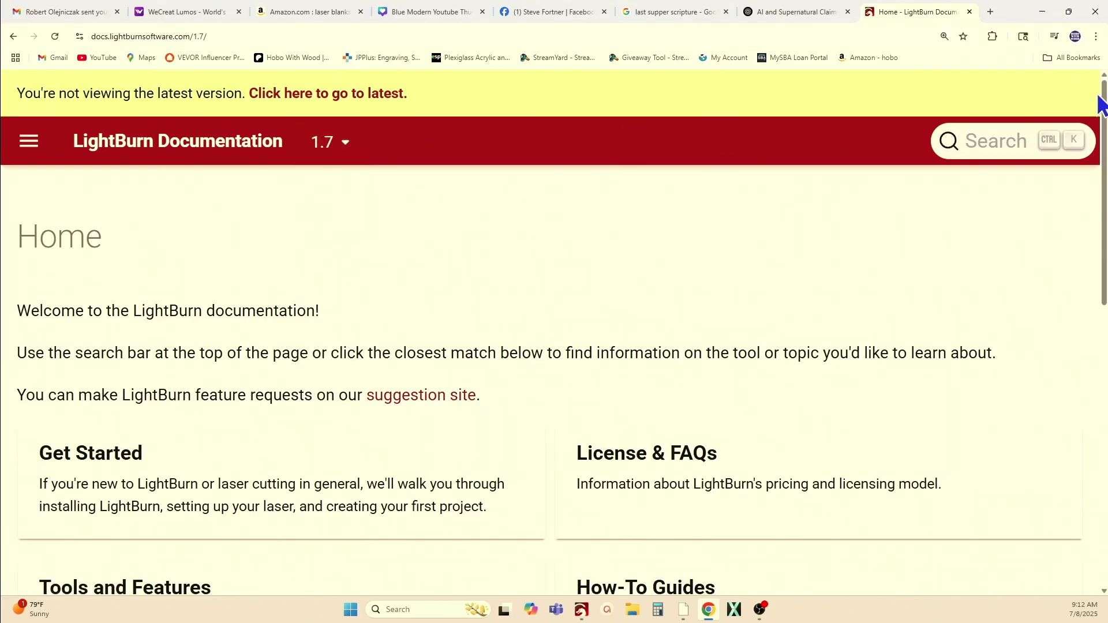
# Step: Open the Snapping page from recent searches and scroll to the Object Snapping Points table
pyautogui.click(984, 151)
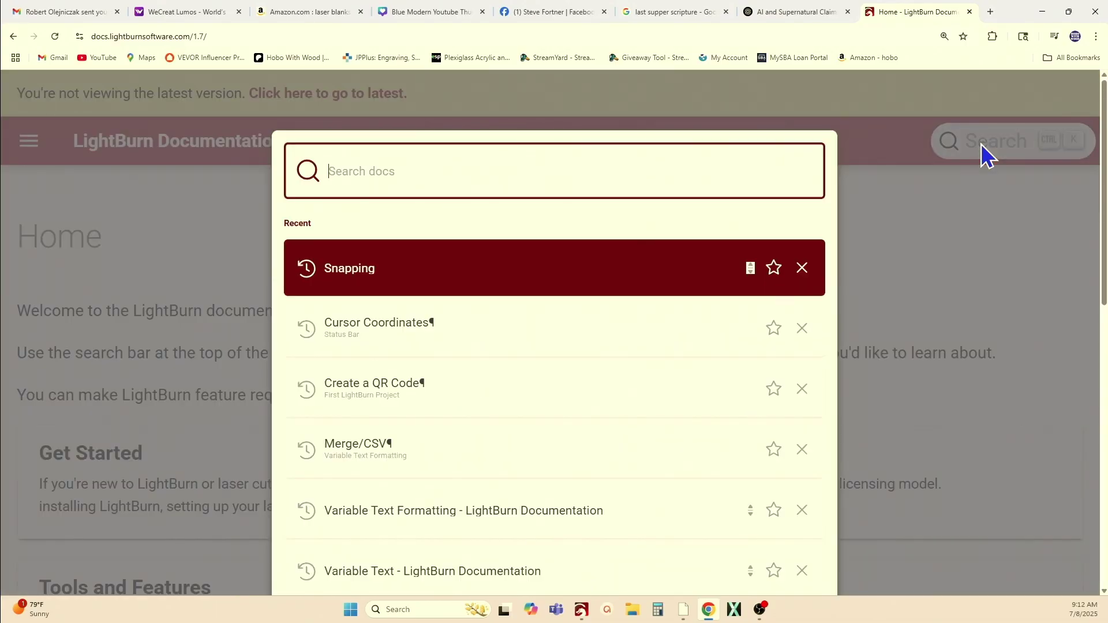
pyautogui.click(374, 283)
pyautogui.scroll(-2, 185, 297)
pyautogui.scroll(-4, 128, 339)
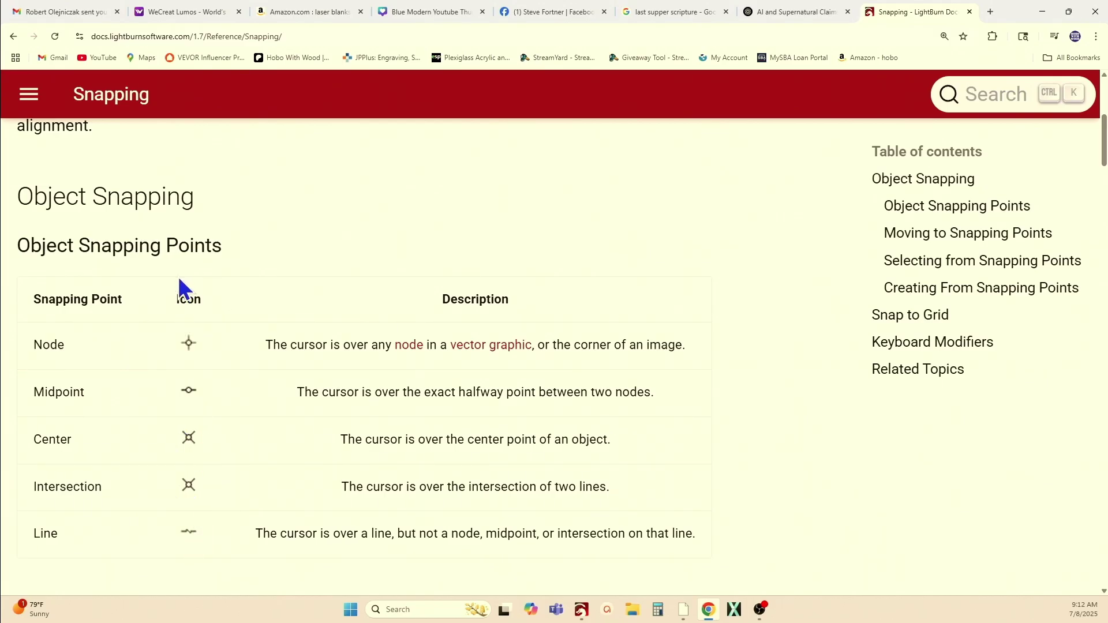
pyautogui.scroll(-1, 180, 444)
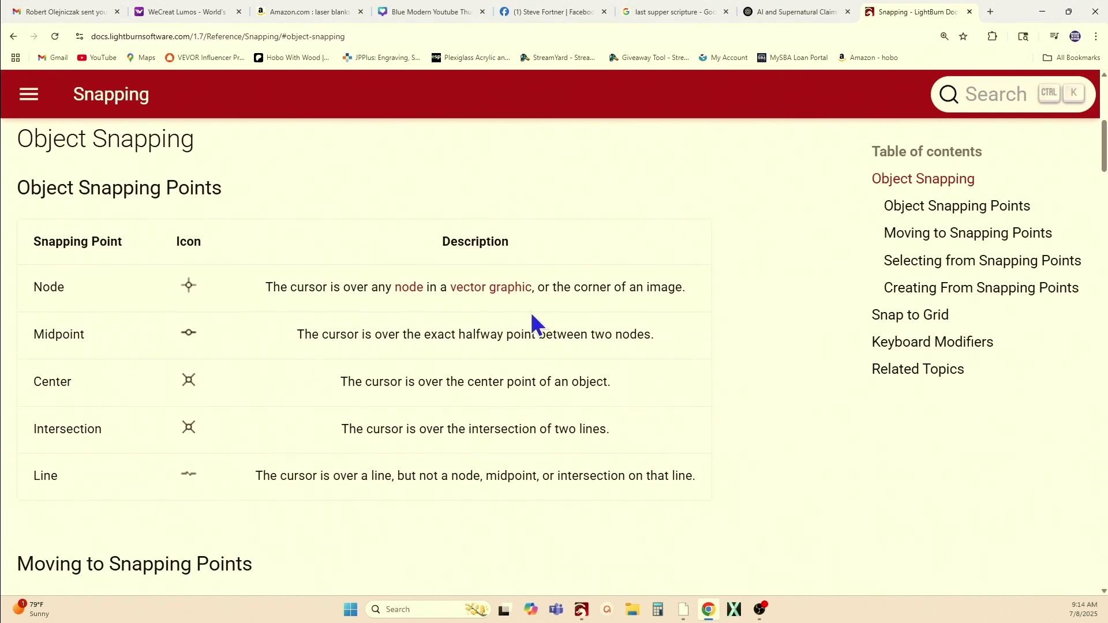
pyautogui.moveTo(581, 609)
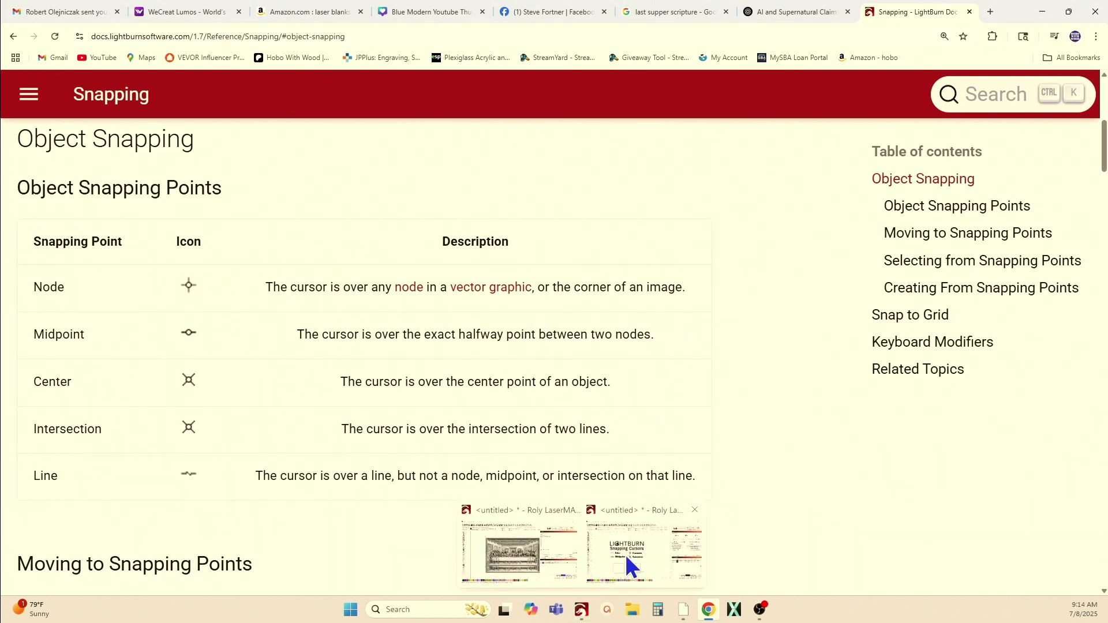
# Step: Switch back to the LightBurn window showing the Snapping Cursors design
pyautogui.click(632, 566)
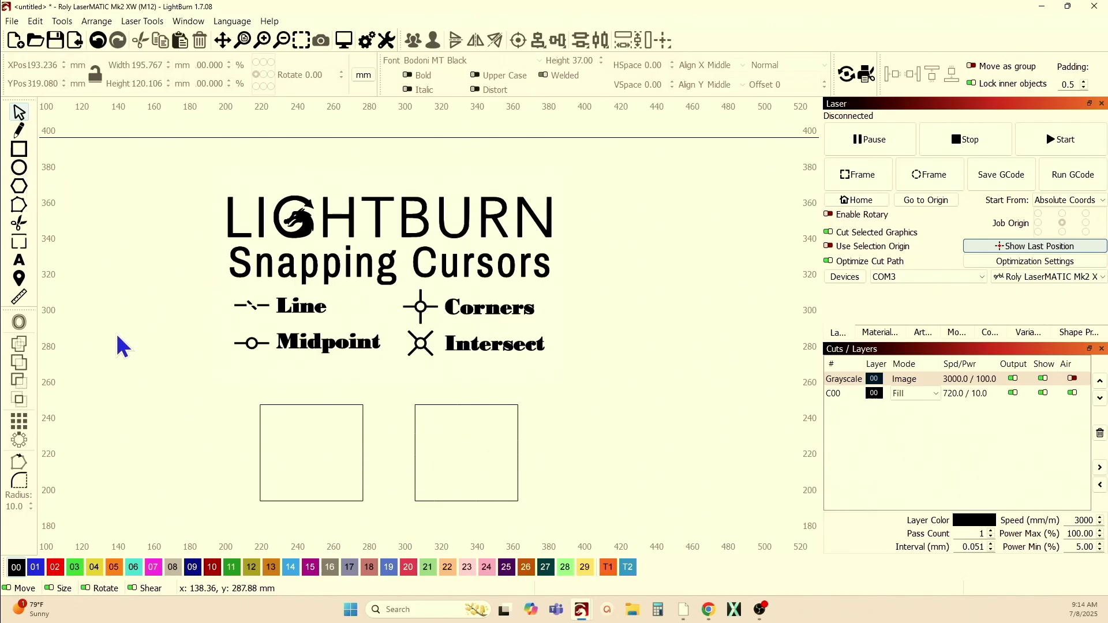
# Step: Zoom in on the canvas around the two squares and the cursor labels
pyautogui.scroll(3, 257, 456)
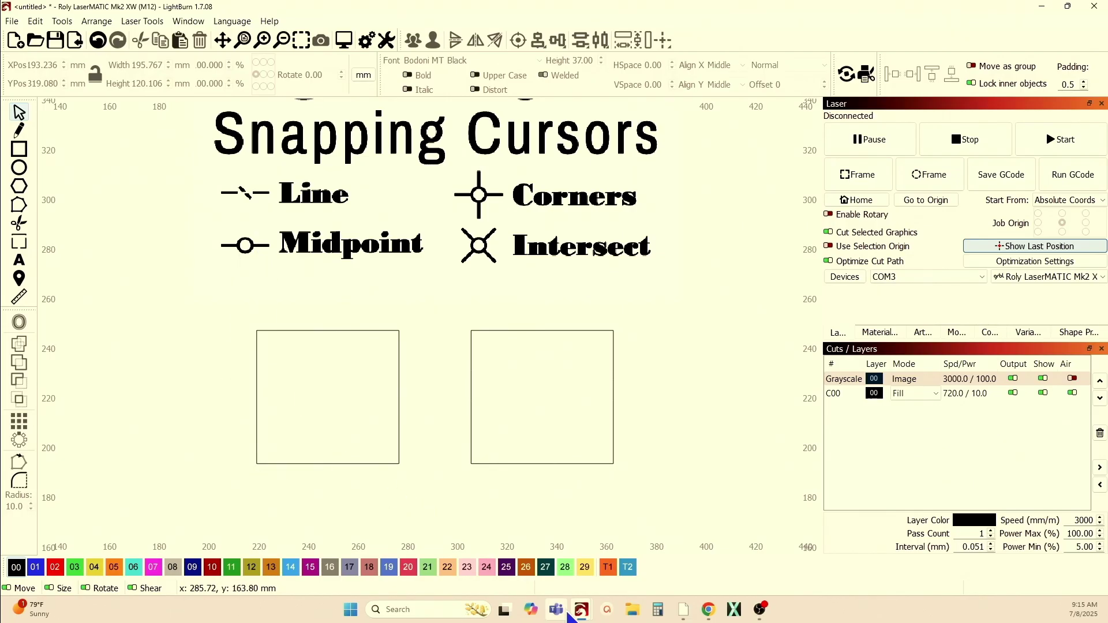
pyautogui.moveTo(585, 615)
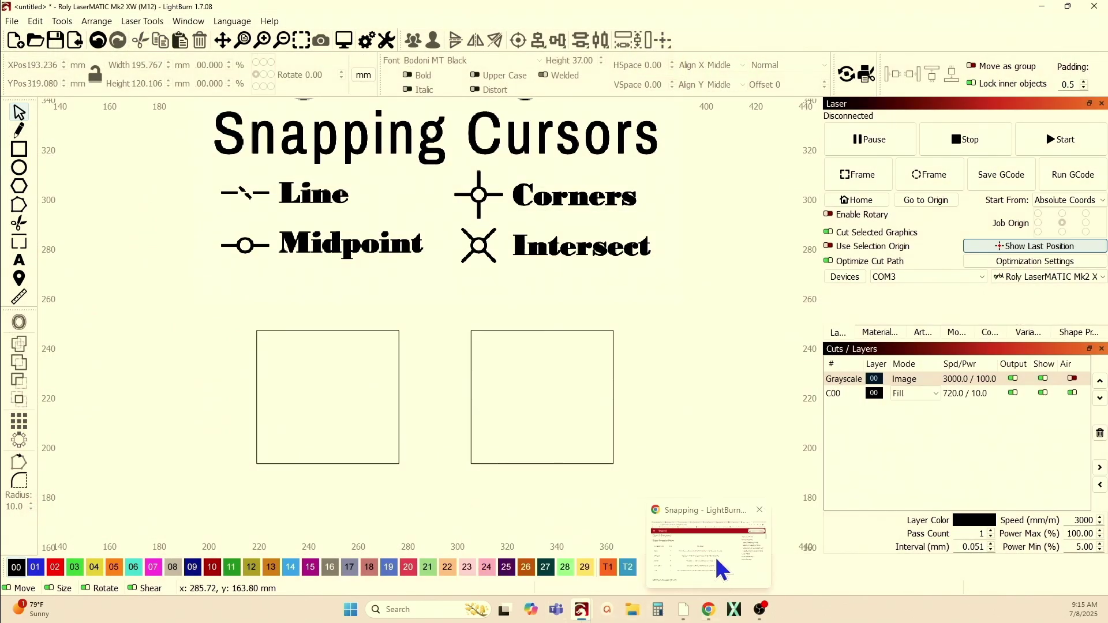
pyautogui.click(719, 565)
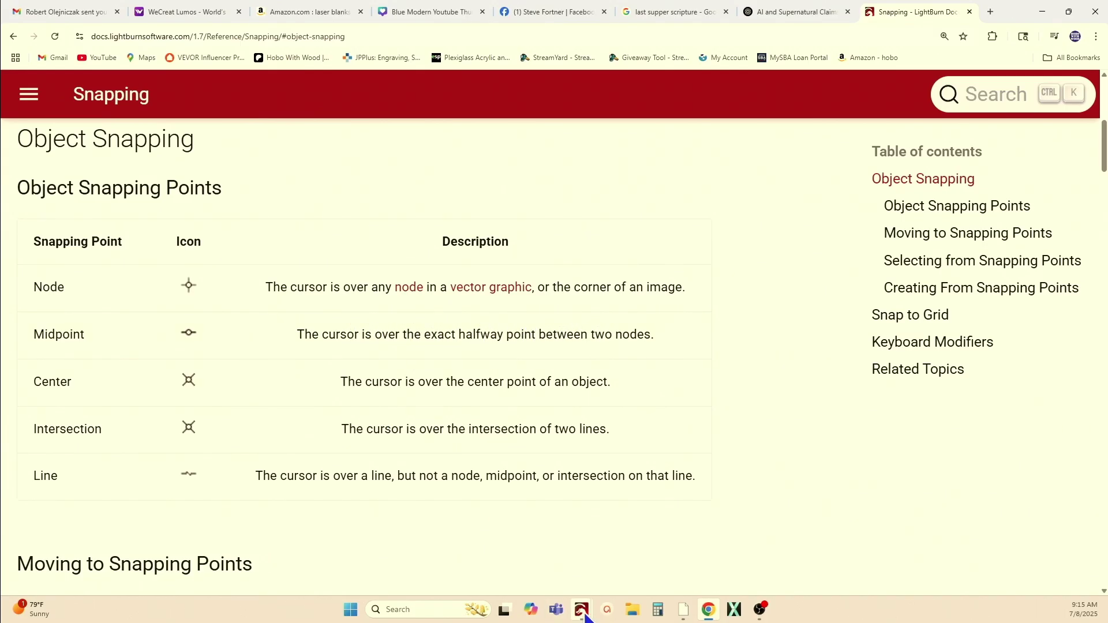
pyautogui.moveTo(584, 617)
pyautogui.click(625, 570)
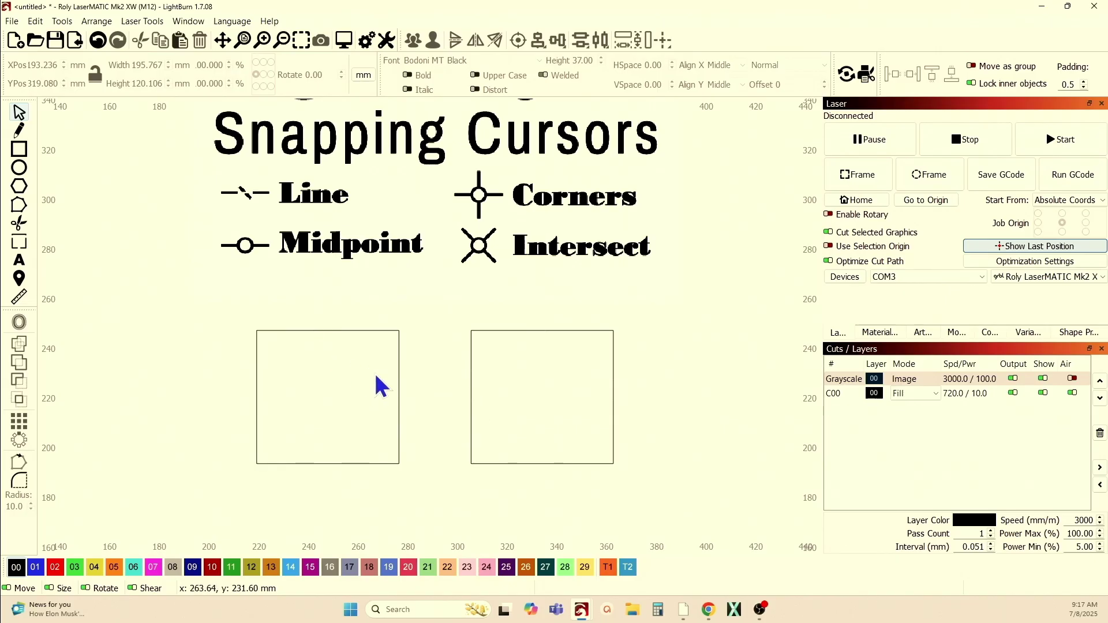
# Step: Select both squares, switch to node editing, and zoom in on the rectangle's corner
pyautogui.moveTo(514, 412); pyautogui.dragTo(337, 362)
pyautogui.click(21, 207)
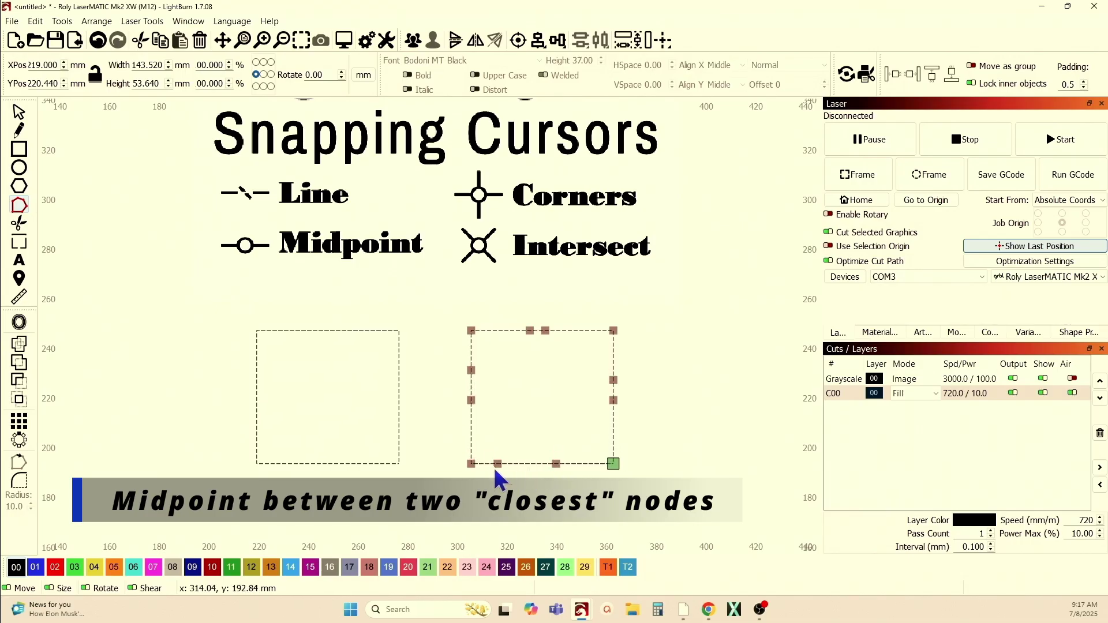
pyautogui.scroll(6, 494, 467)
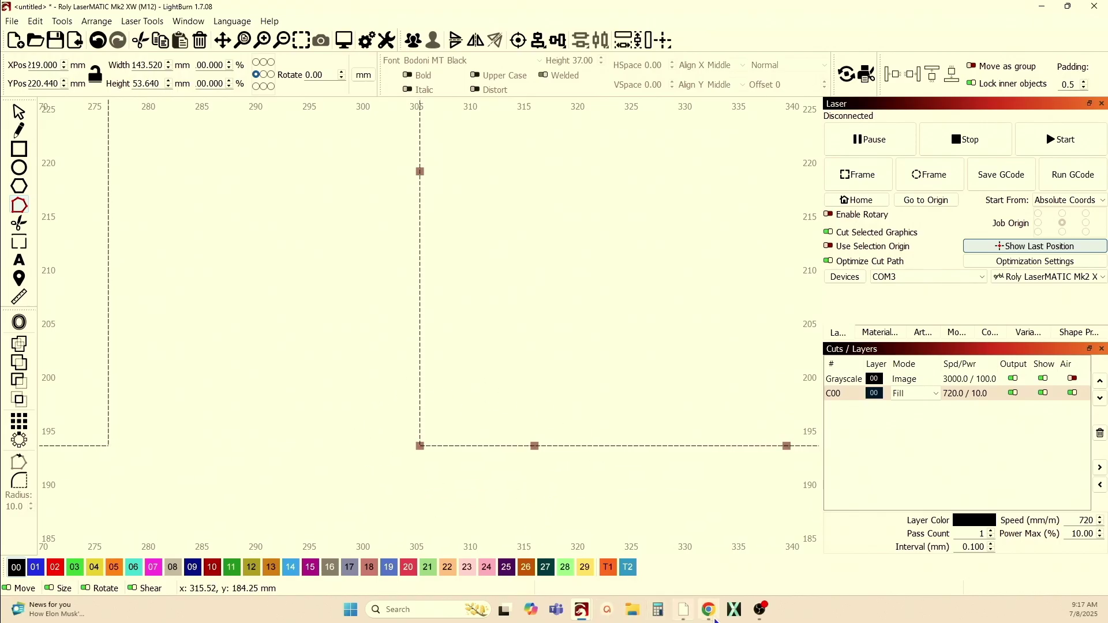
pyautogui.moveTo(583, 615)
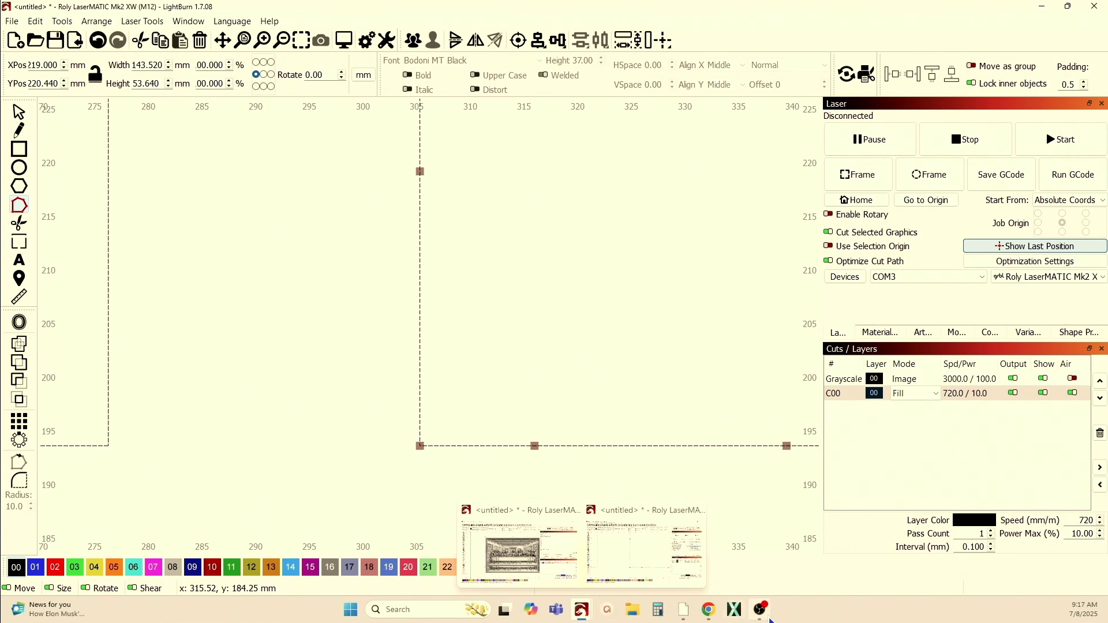
# Step: Check the Object Snapping Points table in Chrome, then return to LightBurn and zoom out
pyautogui.moveTo(709, 607)
pyautogui.click(714, 574)
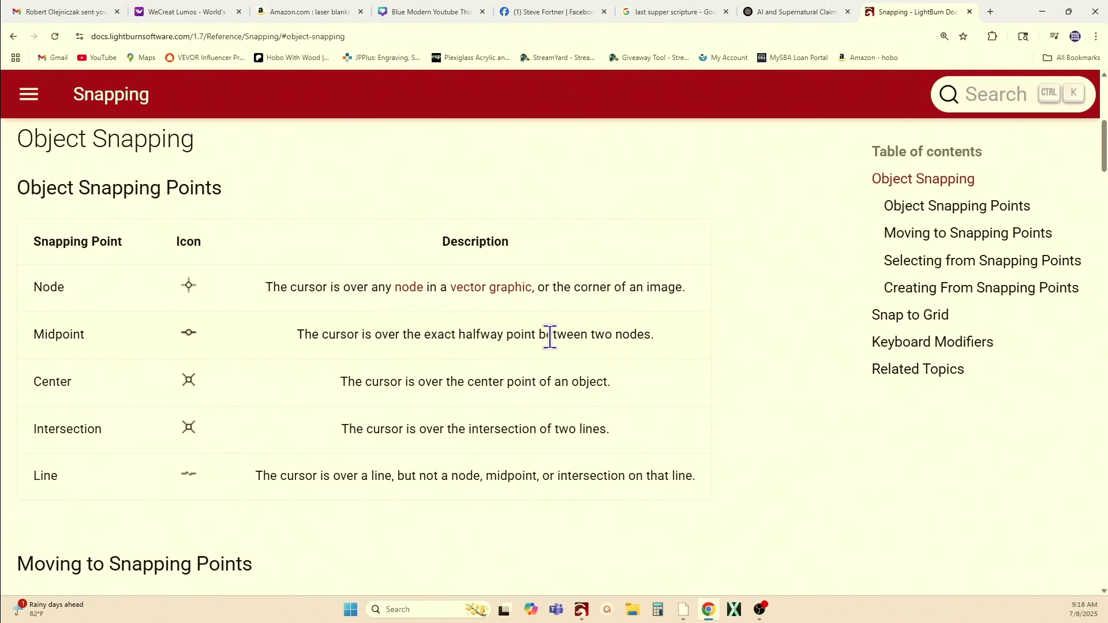
pyautogui.moveTo(581, 610)
pyautogui.click(614, 585)
pyautogui.scroll(-3, 451, 476)
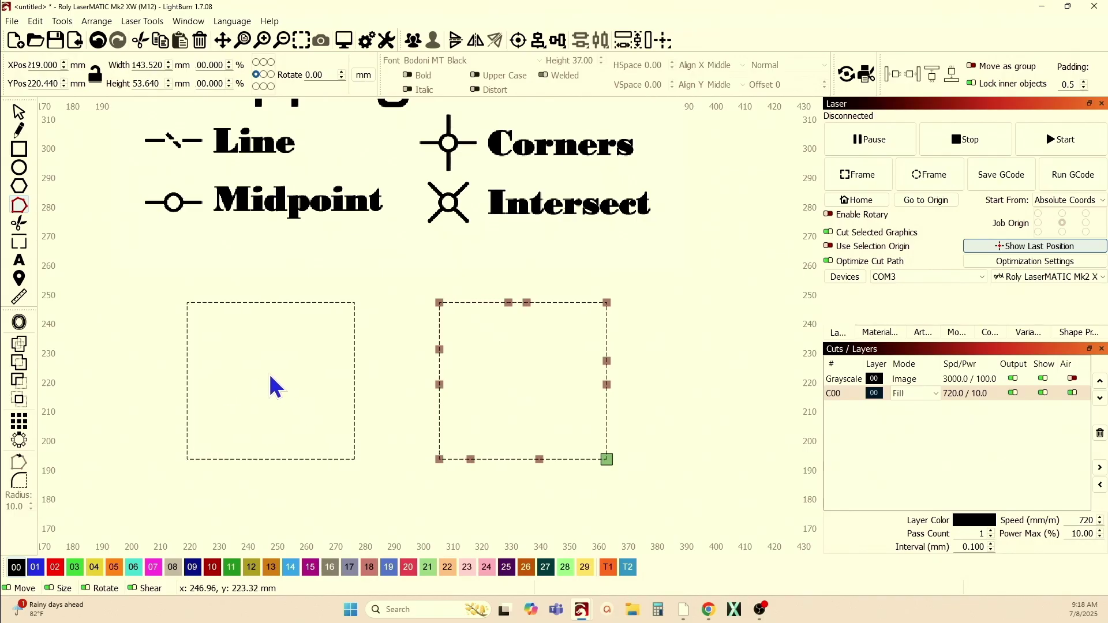
# Step: Activate the Select tool and clear the selection from the right rectangle
pyautogui.click(20, 111)
pyautogui.click(91, 295)
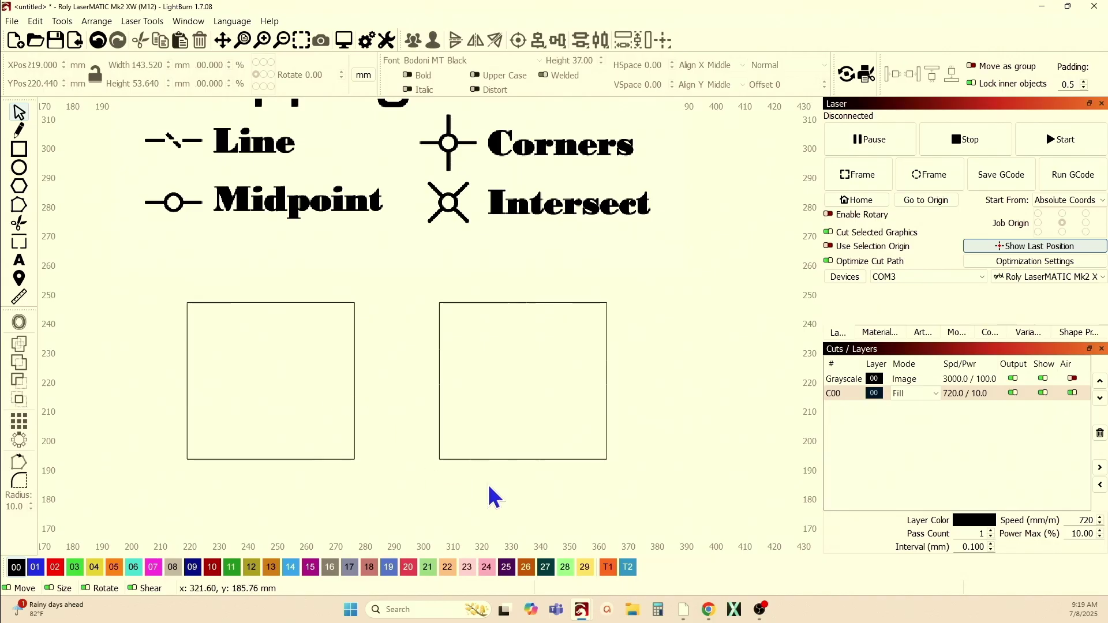
# Step: Delete the right square and drag a copy of the left square beside it
pyautogui.moveTo(488, 487); pyautogui.dragTo(338, 408)
pyautogui.press('Delete')
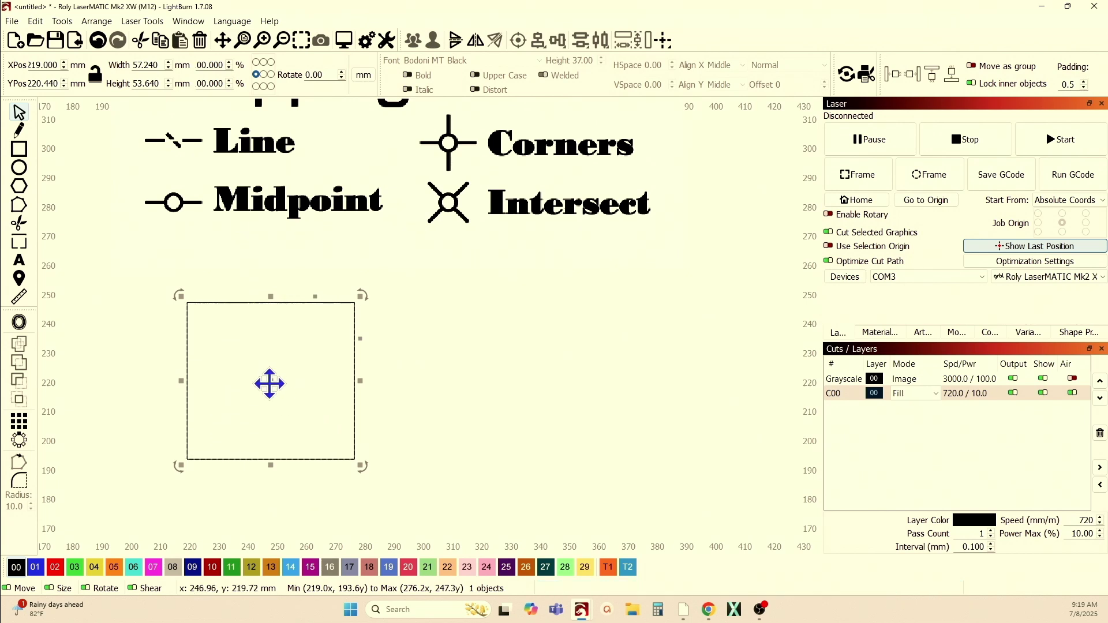
pyautogui.moveTo(269, 383); pyautogui.dragTo(534, 390)
pyautogui.scroll(-2, 408, 355)
pyautogui.moveTo(405, 357); pyautogui.dragTo(395, 349)
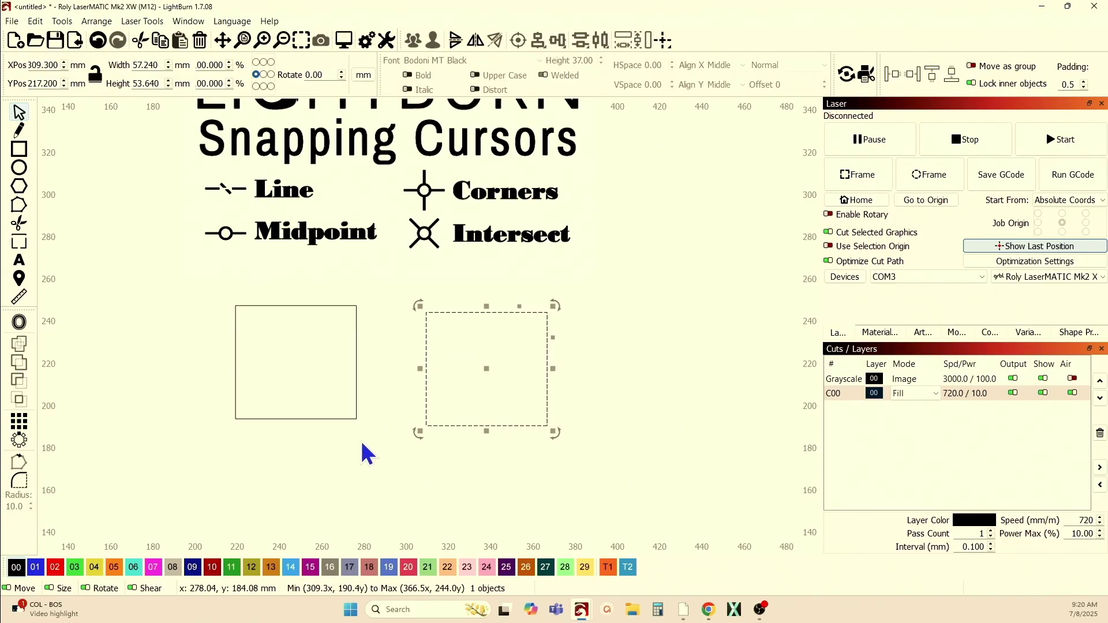
# Step: Snap the second, third and fourth squares corner-to-corner onto the previous square
pyautogui.moveTo(364, 431); pyautogui.dragTo(254, 391)
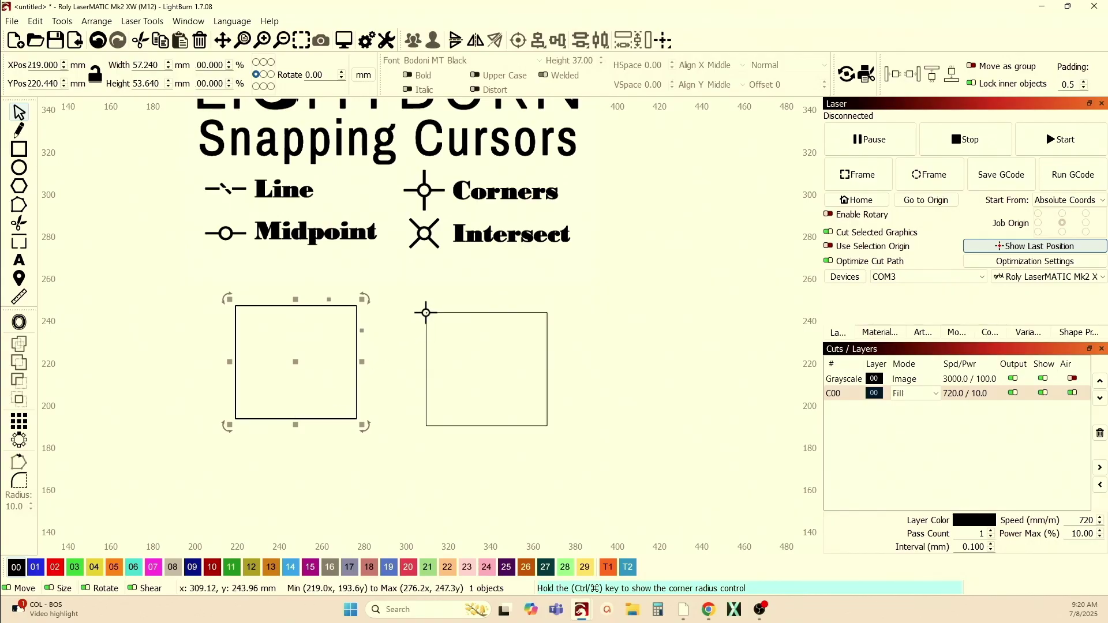
pyautogui.click(427, 313)
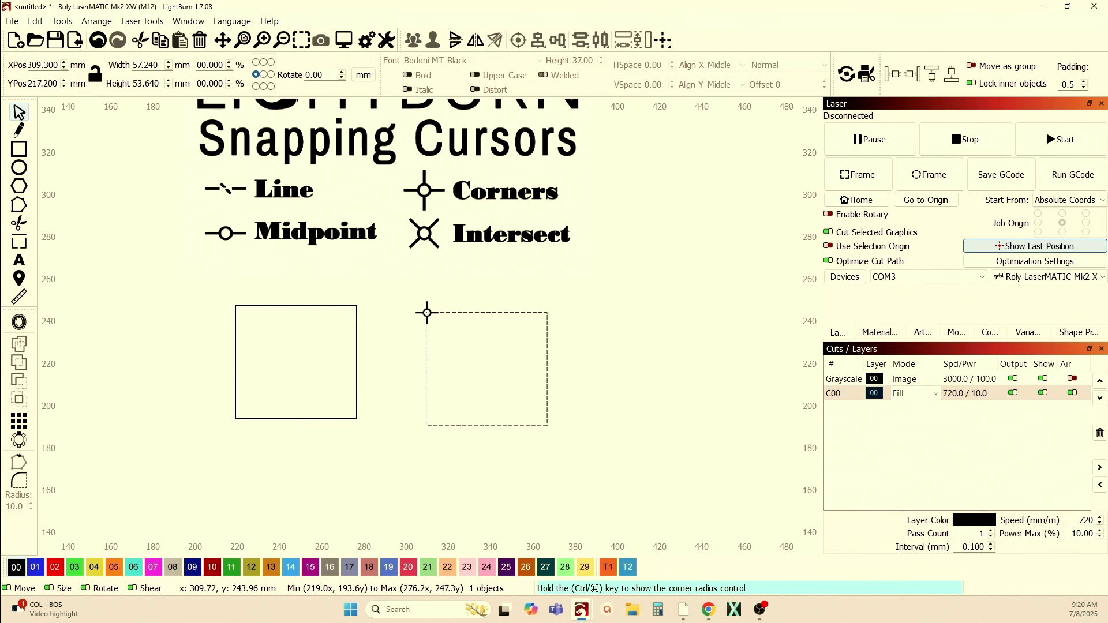
pyautogui.moveTo(427, 312); pyautogui.dragTo(357, 363)
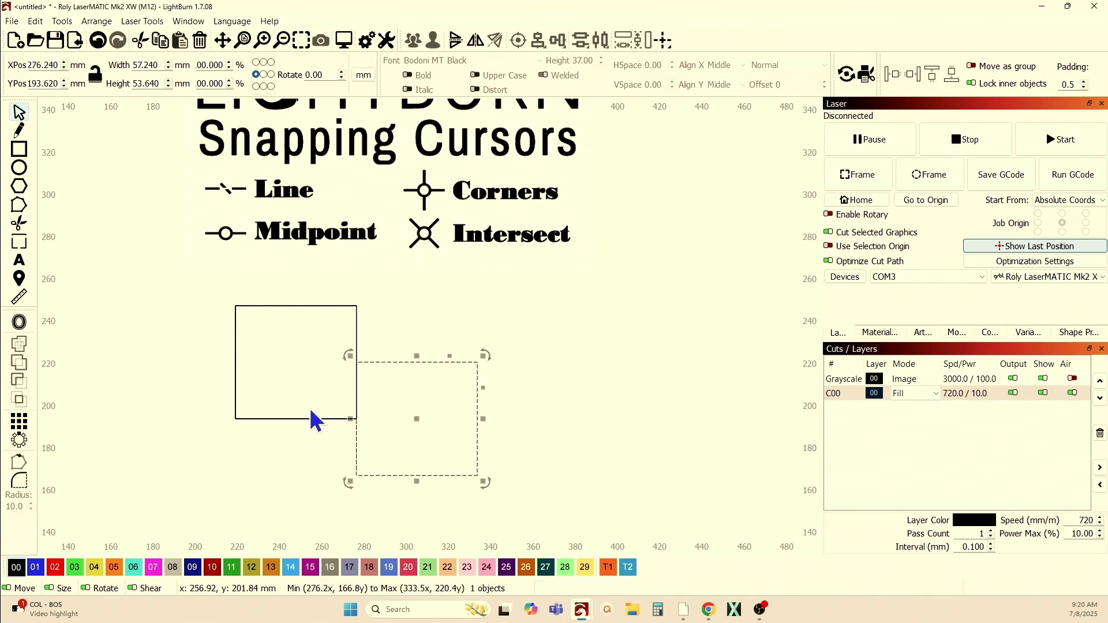
pyautogui.click(241, 417)
pyautogui.moveTo(294, 363); pyautogui.dragTo(627, 462)
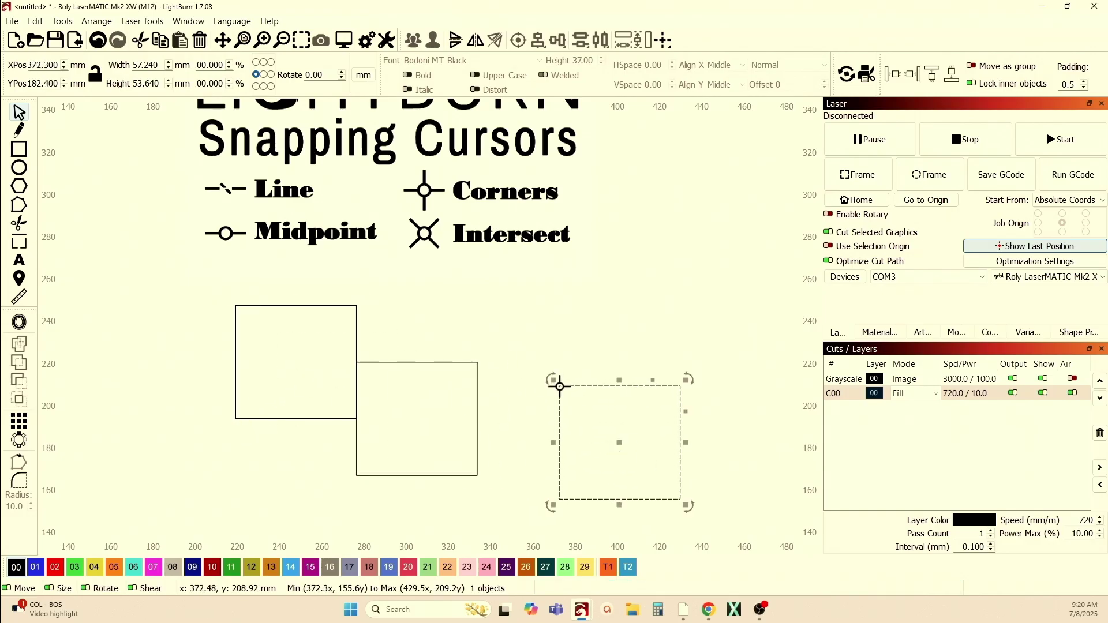
pyautogui.moveTo(559, 386); pyautogui.dragTo(479, 418)
pyautogui.click(296, 419)
pyautogui.scroll(-3, 296, 419)
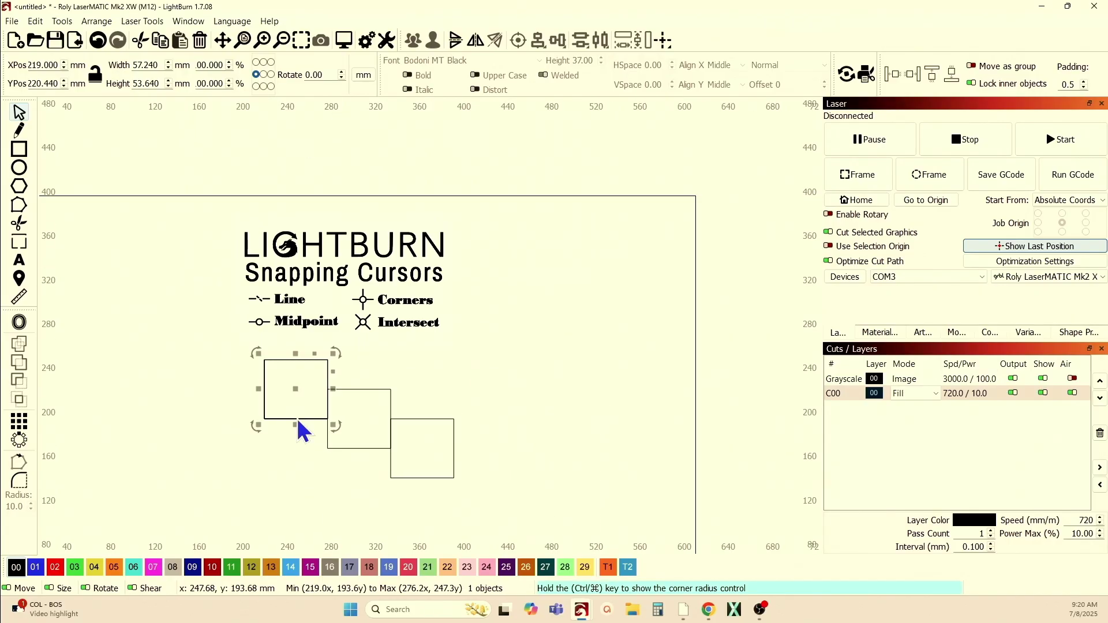
pyautogui.moveTo(314, 413); pyautogui.dragTo(448, 446)
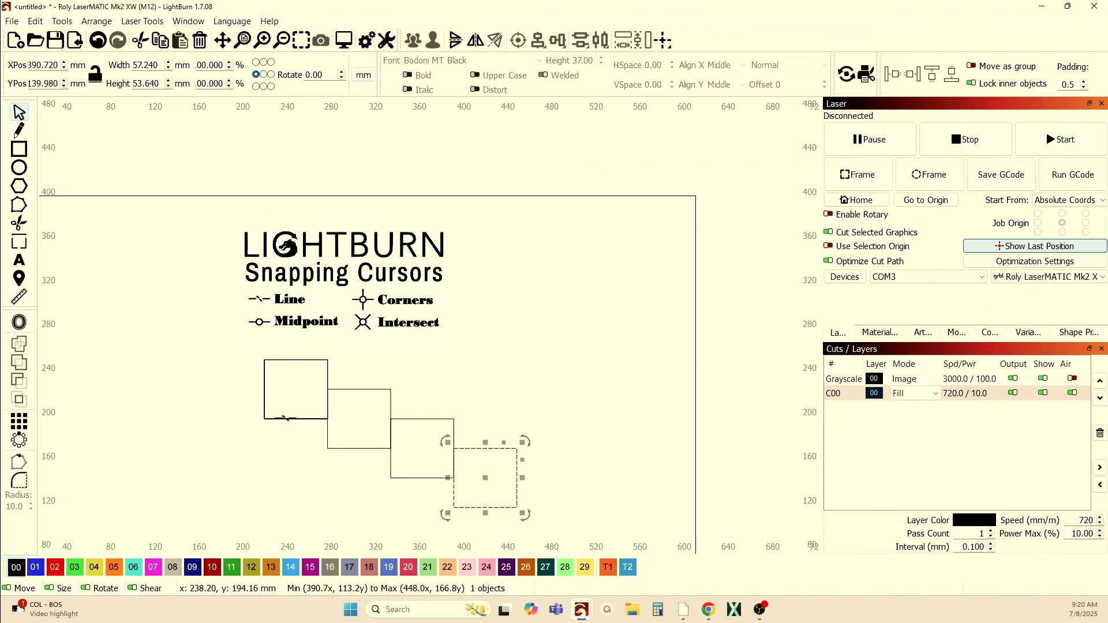
# Step: Paste and snap further copies to complete the eight-square diagonal staircase
pyautogui.hotkey('ctrl', 'v')
pyautogui.moveTo(296, 391); pyautogui.dragTo(517, 479)
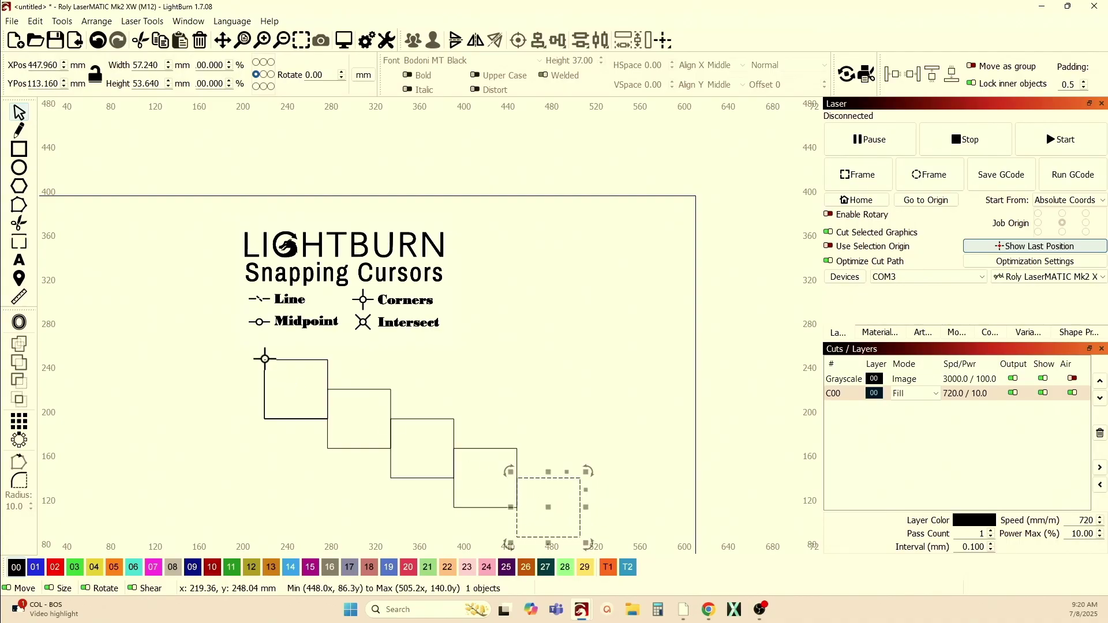
pyautogui.moveTo(265, 358); pyautogui.dragTo(581, 507)
pyautogui.scroll(-3, 407, 386)
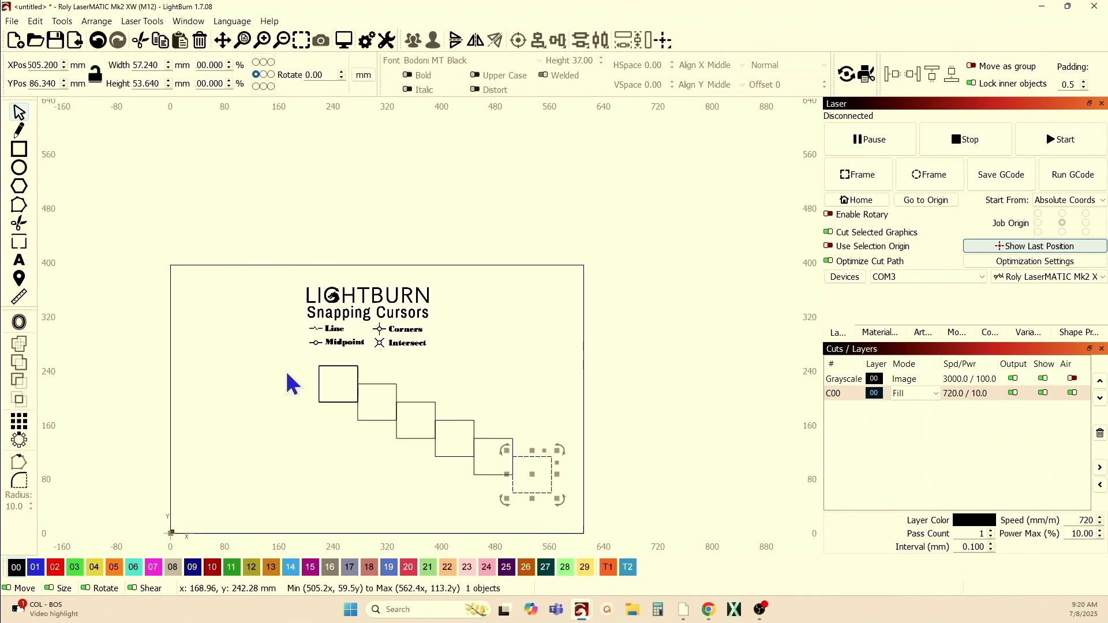
pyautogui.moveTo(319, 365); pyautogui.dragTo(551, 475)
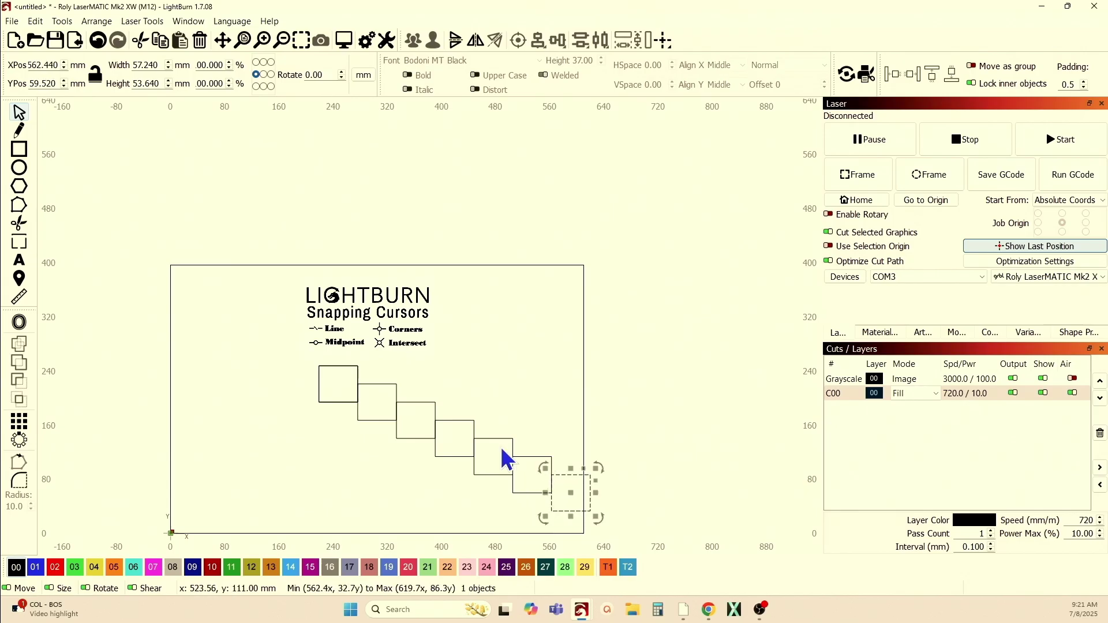
pyautogui.moveTo(319, 367); pyautogui.dragTo(589, 493)
# Step: Marquee-select all eight squares and drag them up-left into the work area
pyautogui.click(318, 367)
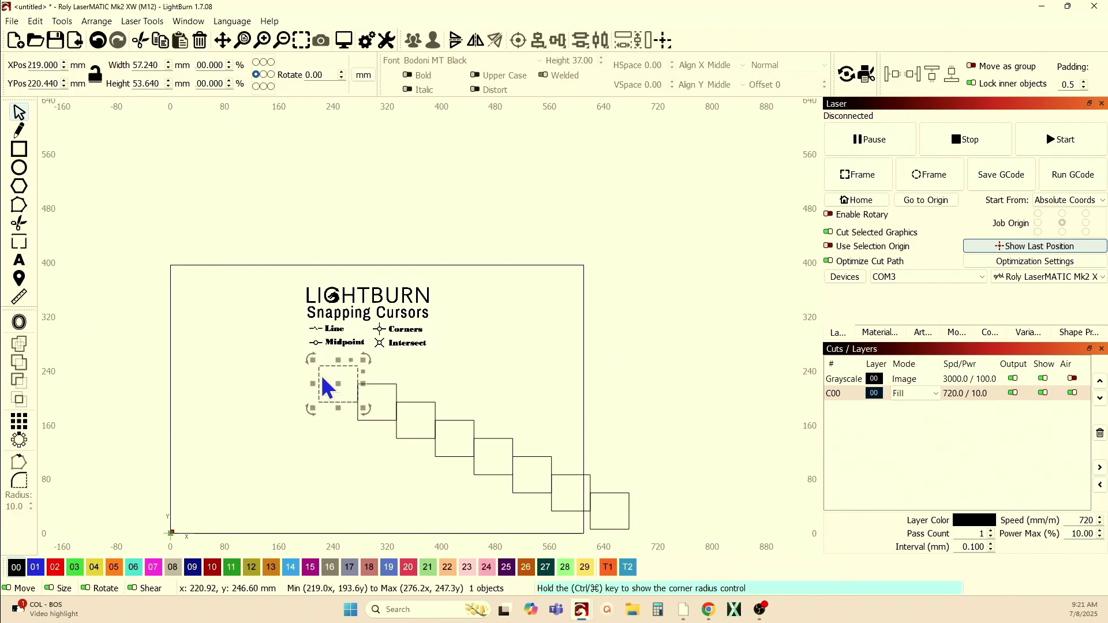
pyautogui.scroll(3, 334, 396)
pyautogui.scroll(-3, 346, 389)
pyautogui.click(366, 537)
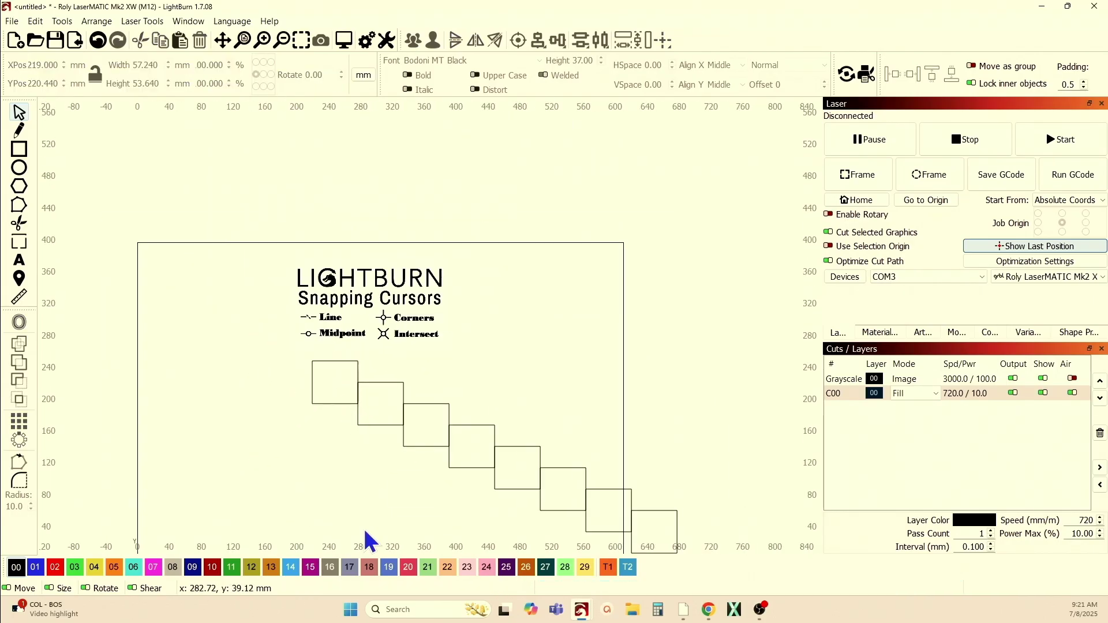
pyautogui.scroll(-2, 366, 537)
pyautogui.moveTo(378, 483); pyautogui.dragTo(243, 403)
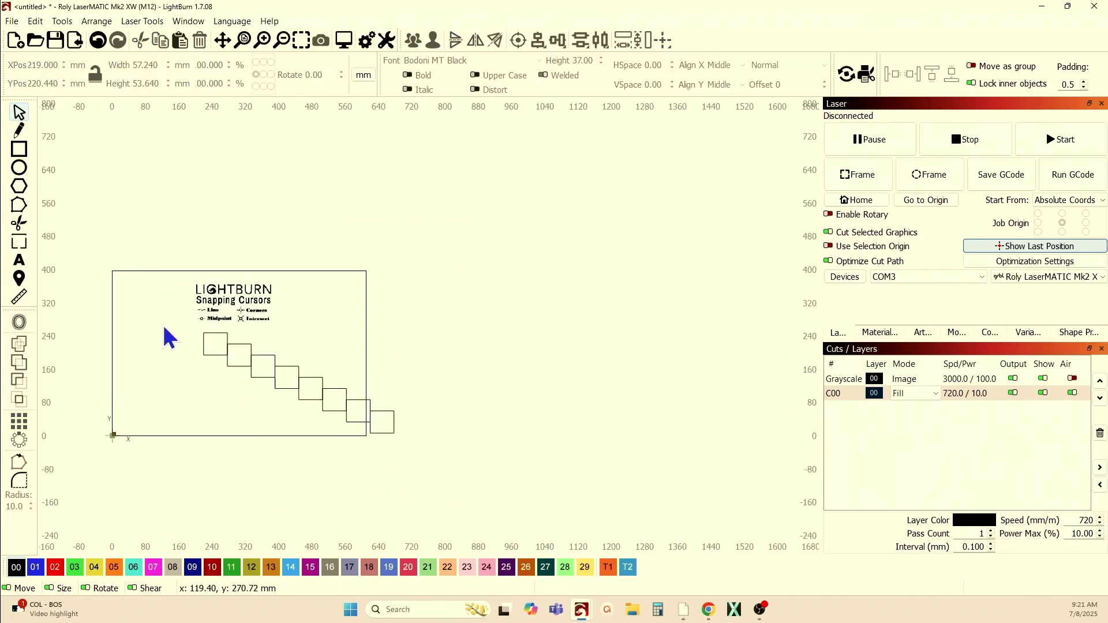
pyautogui.moveTo(162, 323); pyautogui.dragTo(485, 495)
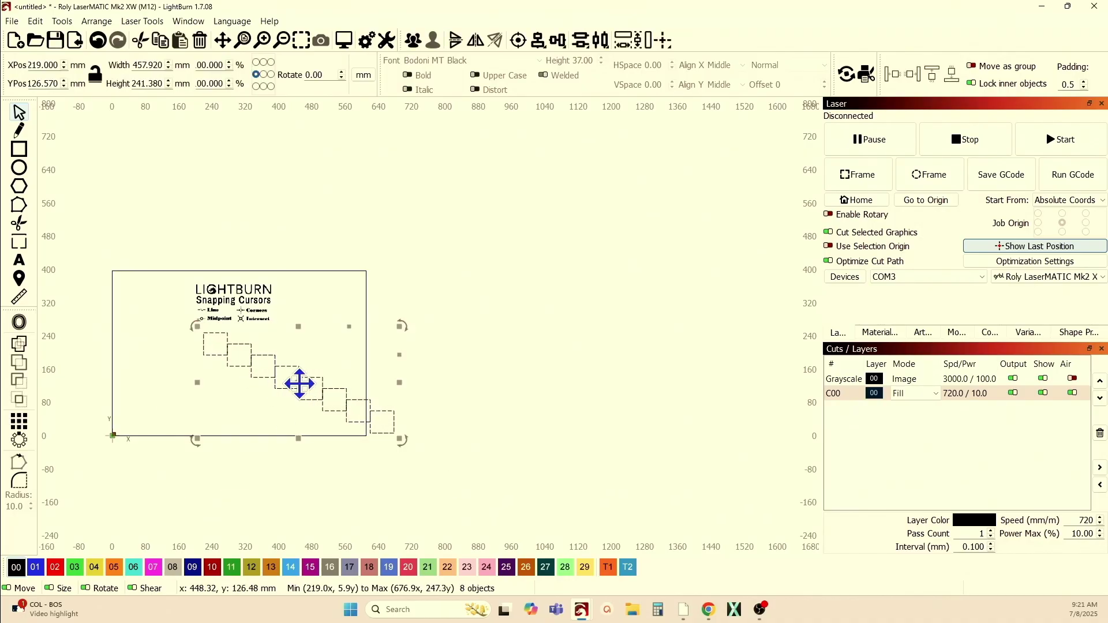
pyautogui.moveTo(299, 384); pyautogui.dragTo(236, 365)
# Step: Recentre the view on the work area and select every square except the first two
pyautogui.scroll(3, 215, 415)
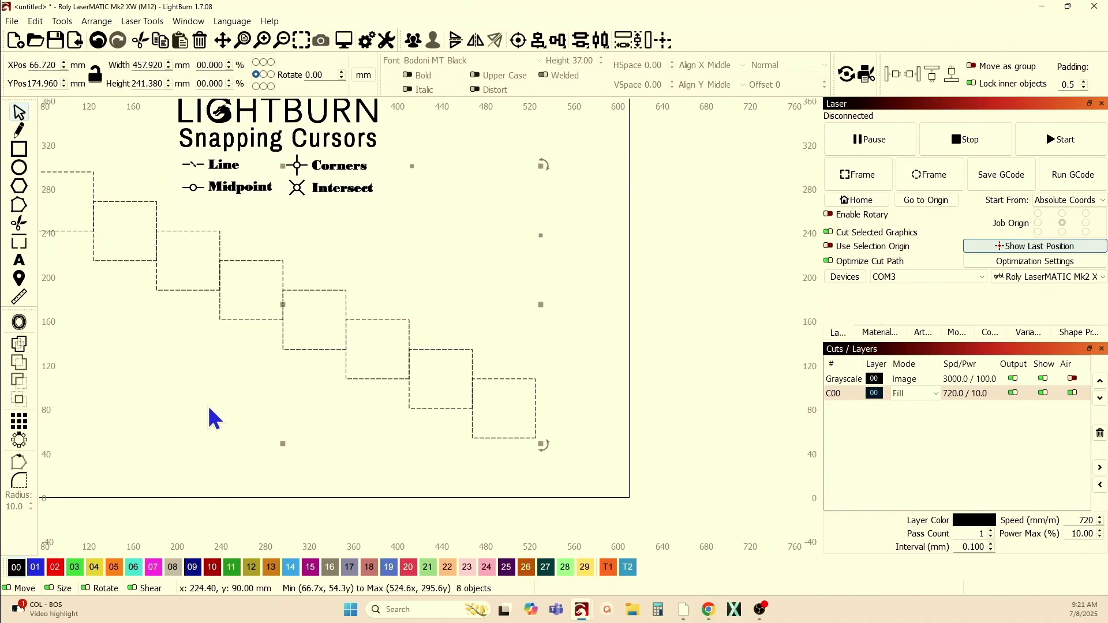
pyautogui.moveTo(215, 416); pyautogui.dragTo(283, 472)
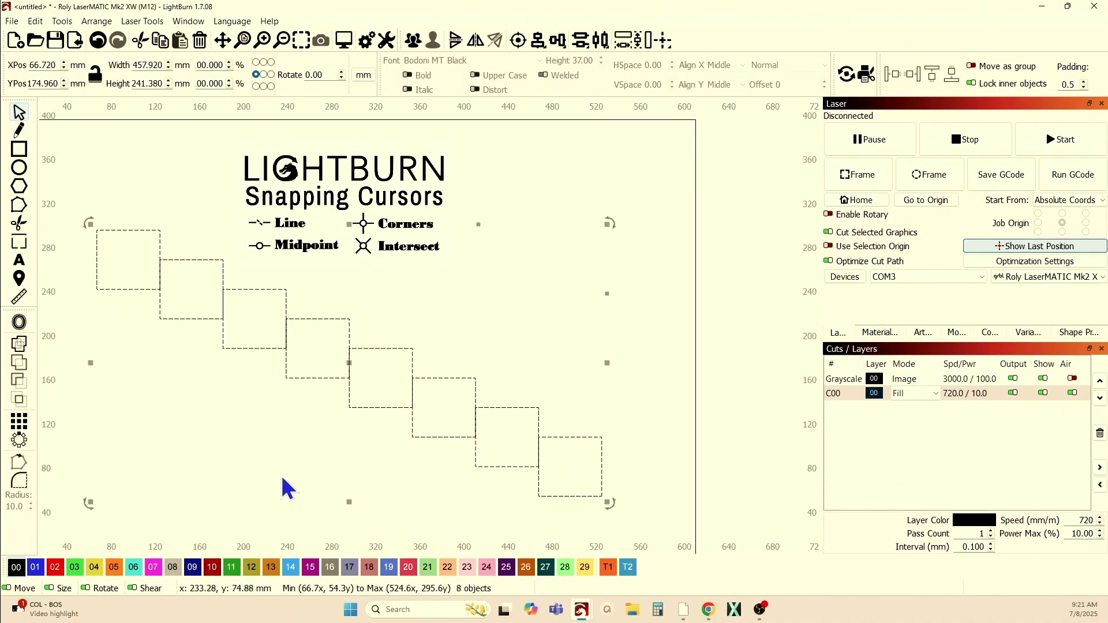
pyautogui.scroll(-2, 267, 477)
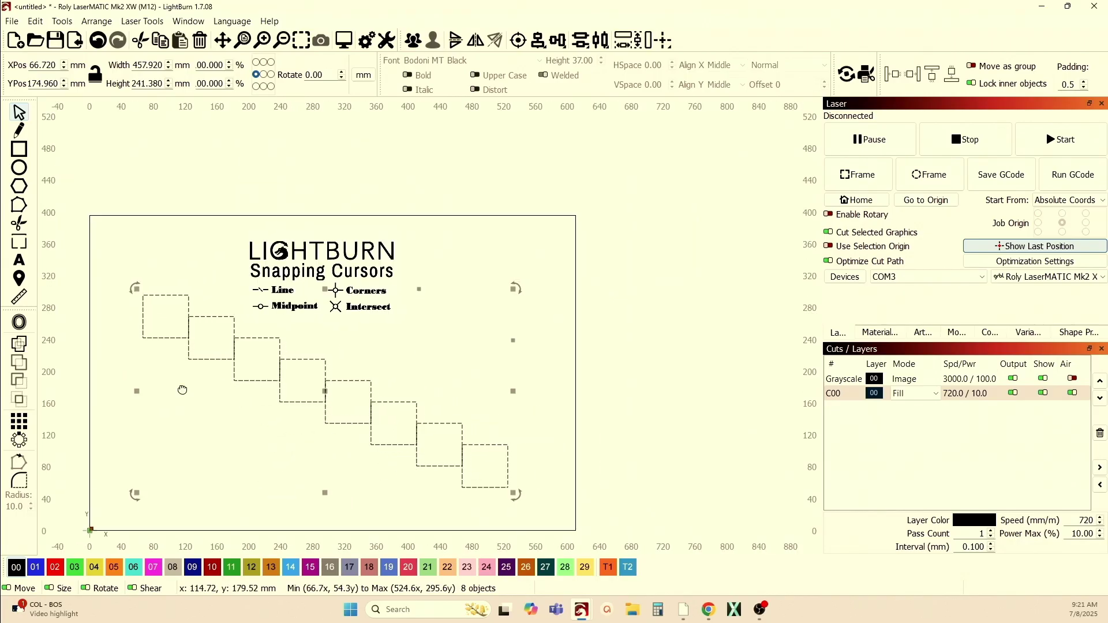
pyautogui.moveTo(205, 402); pyautogui.dragTo(254, 406)
pyautogui.scroll(-1, 275, 399)
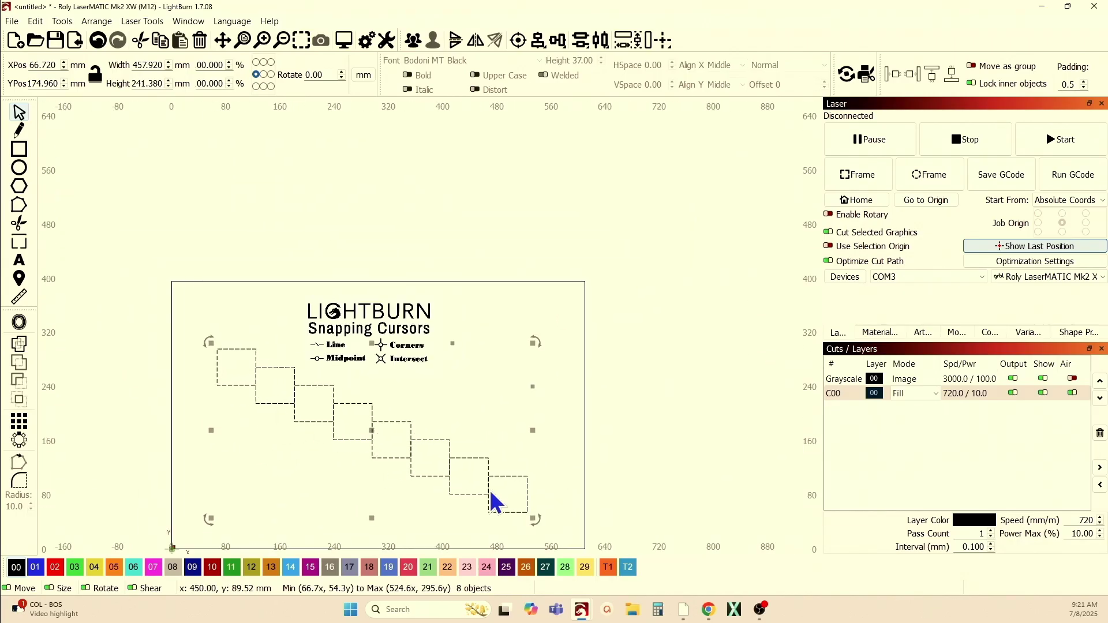
pyautogui.moveTo(501, 493); pyautogui.dragTo(276, 414)
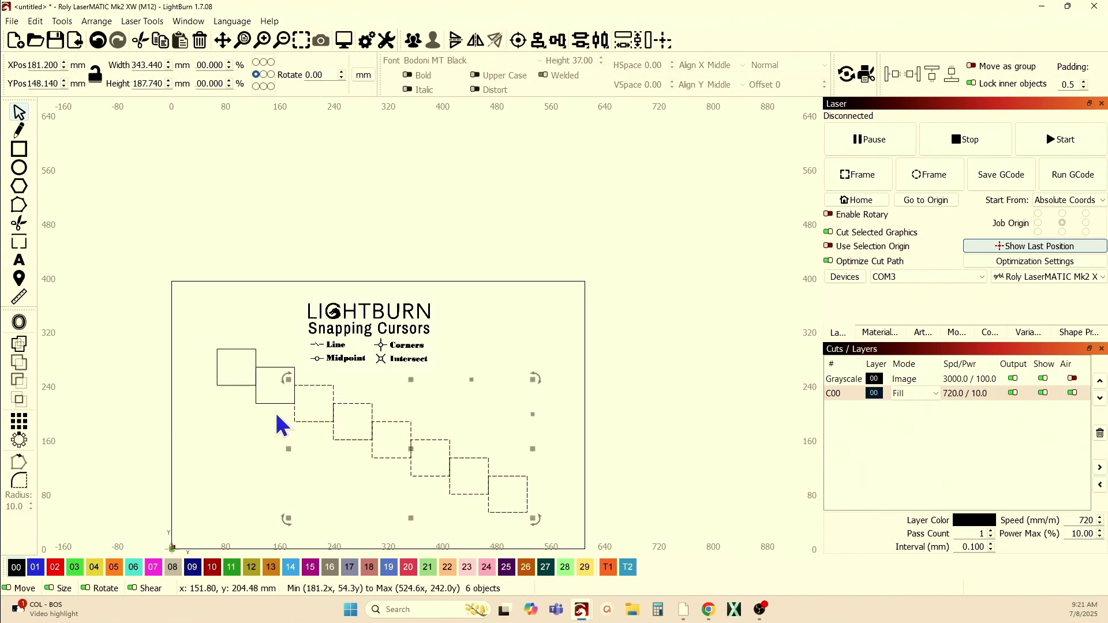
# Step: Delete the extra squares and snap the second square's top-left corner to the first's bottom-right corner
pyautogui.press('Delete')
pyautogui.scroll(5, 289, 462)
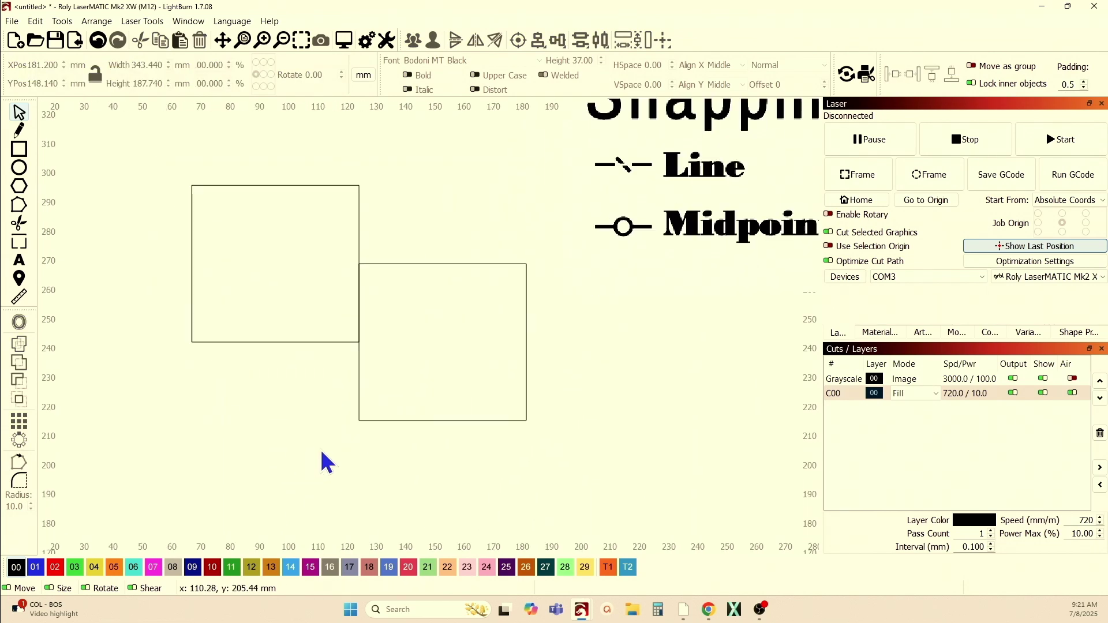
pyautogui.click(400, 420)
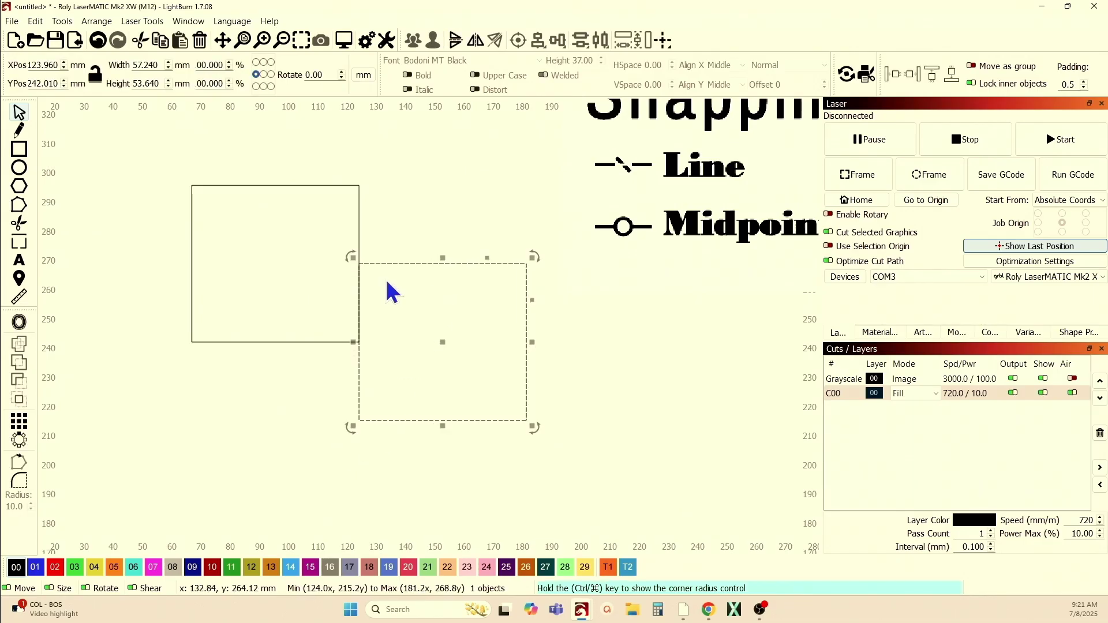
pyautogui.moveTo(359, 263); pyautogui.dragTo(358, 341)
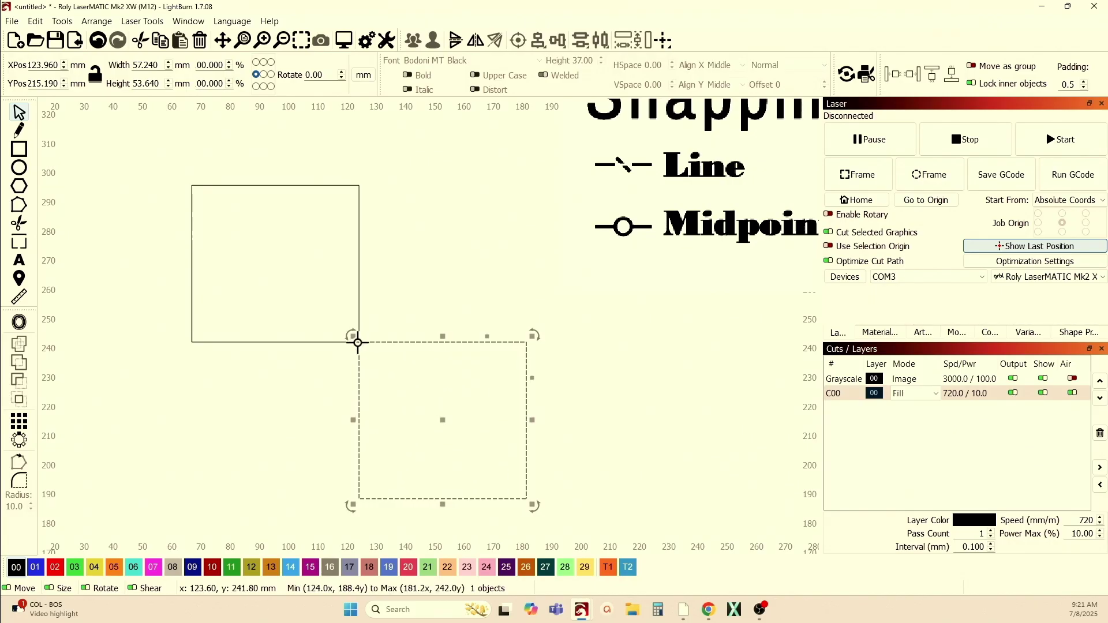
pyautogui.moveTo(358, 342)
pyautogui.mouseDown()
pyautogui.moveTo(383, 366)
pyautogui.moveTo(341, 317)
pyautogui.moveTo(341, 280)
pyautogui.moveTo(359, 343)
pyautogui.mouseUp()
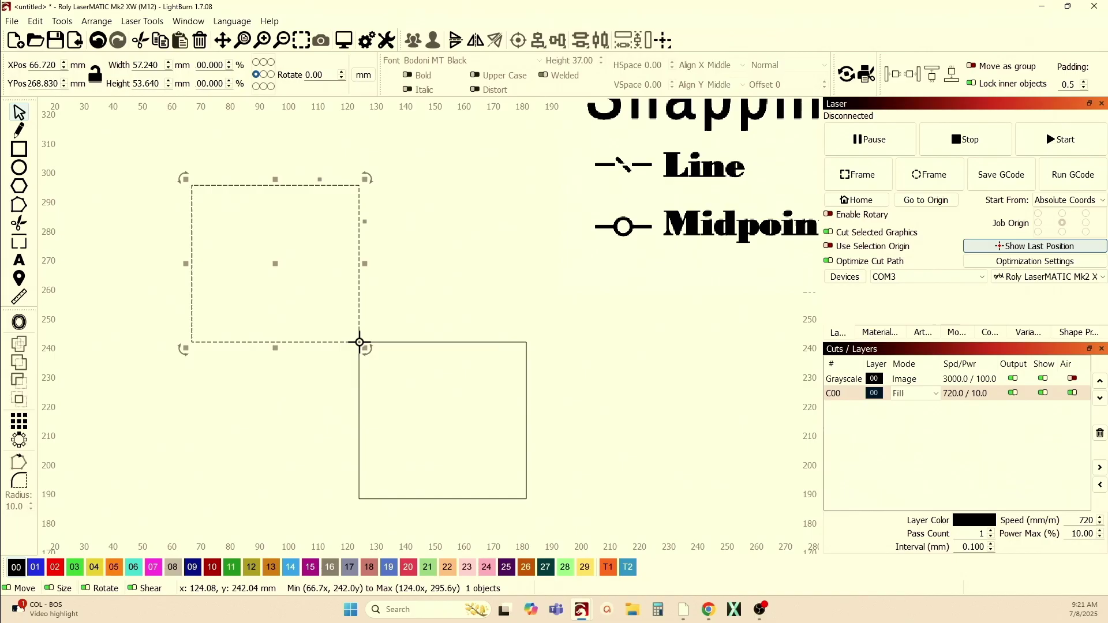
# Step: Move the lower square up-left so its top-left corner snaps to the upper square's center (about X 95, Y 268 mm)
pyautogui.click(357, 405)
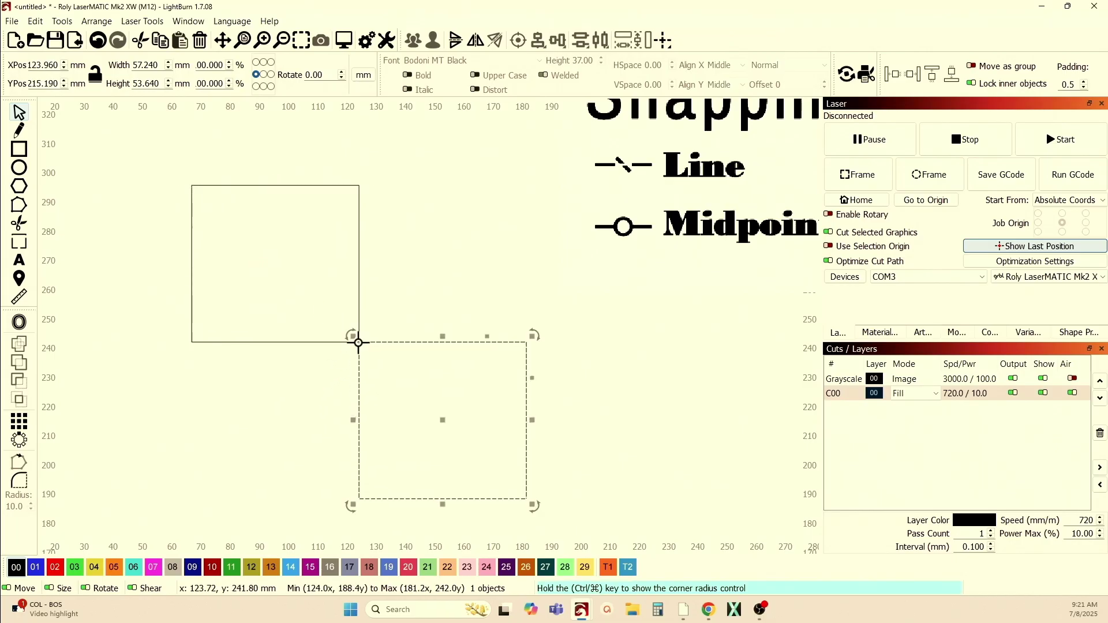
pyautogui.moveTo(355, 343); pyautogui.dragTo(324, 342)
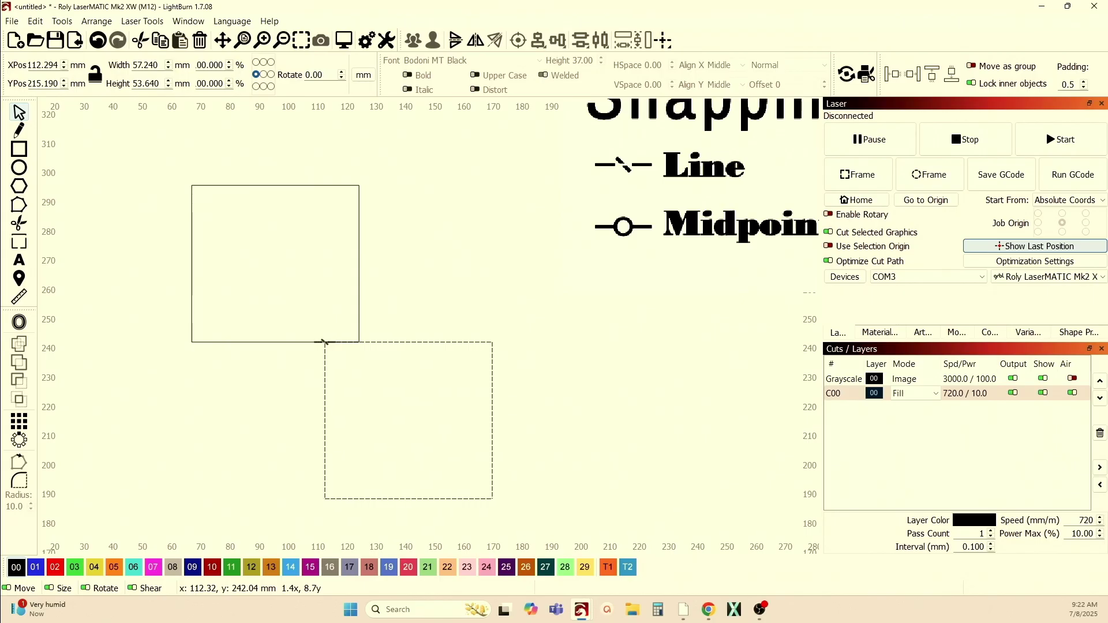
pyautogui.moveTo(324, 342); pyautogui.dragTo(273, 266)
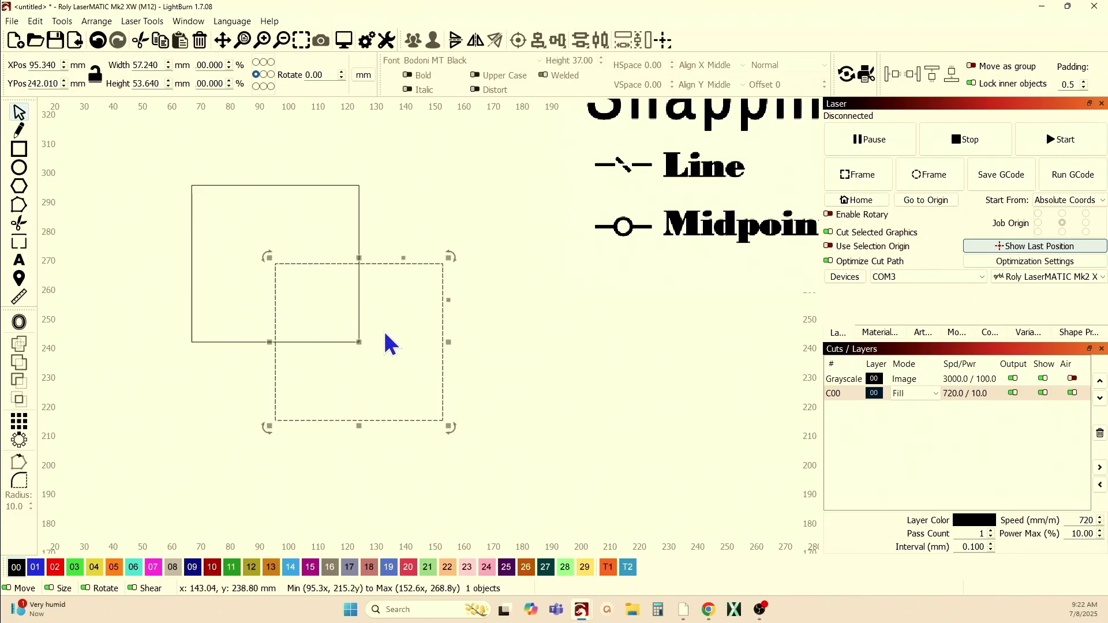
# Step: With the Pen tool, draw snapped lines joining the top-left and bottom-left corners of both squares
pyautogui.click(19, 132)
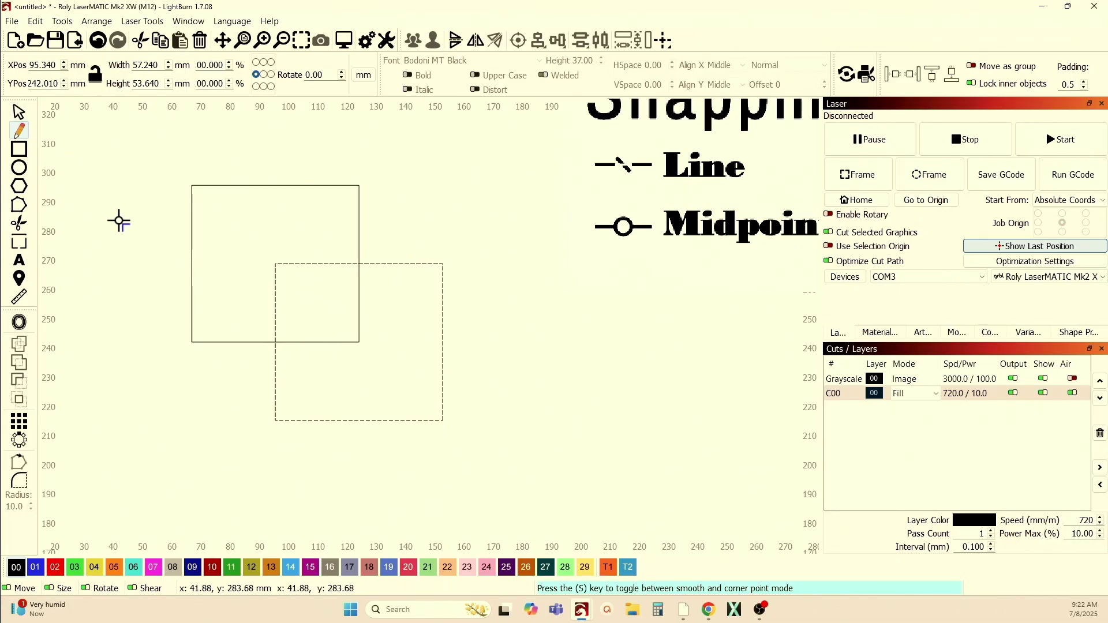
pyautogui.click(192, 185)
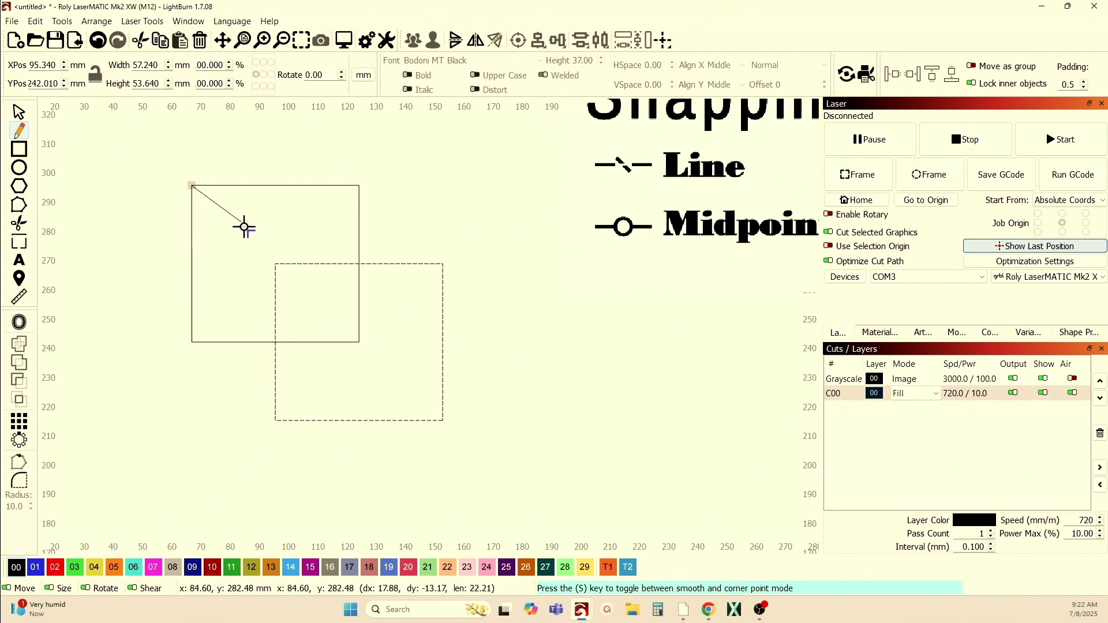
pyautogui.click(276, 265)
pyautogui.press('Escape')
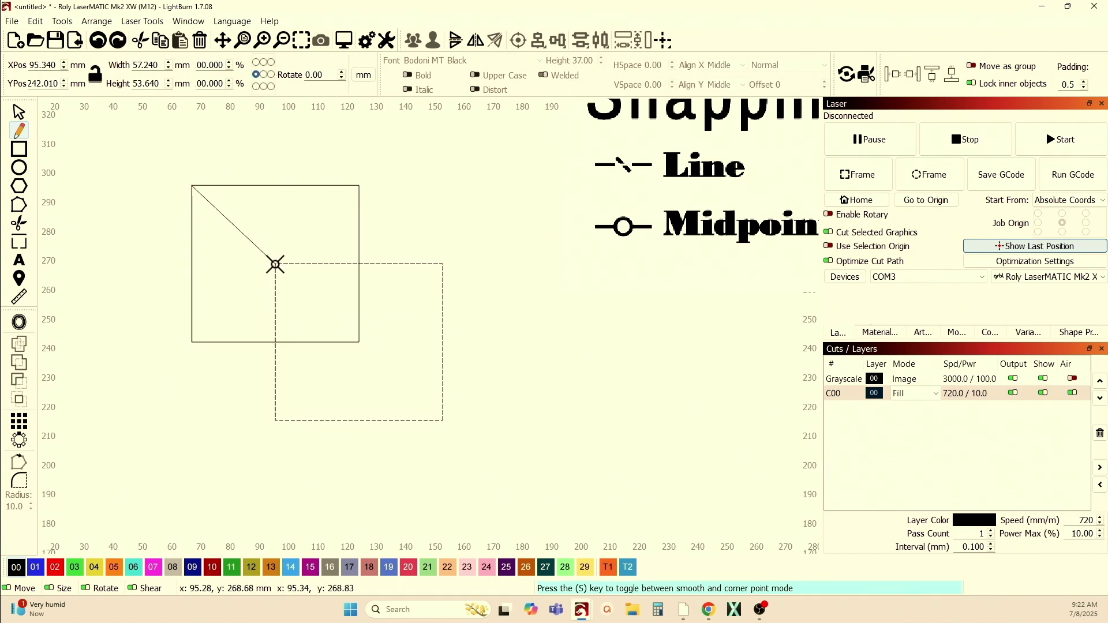
pyautogui.click(192, 342)
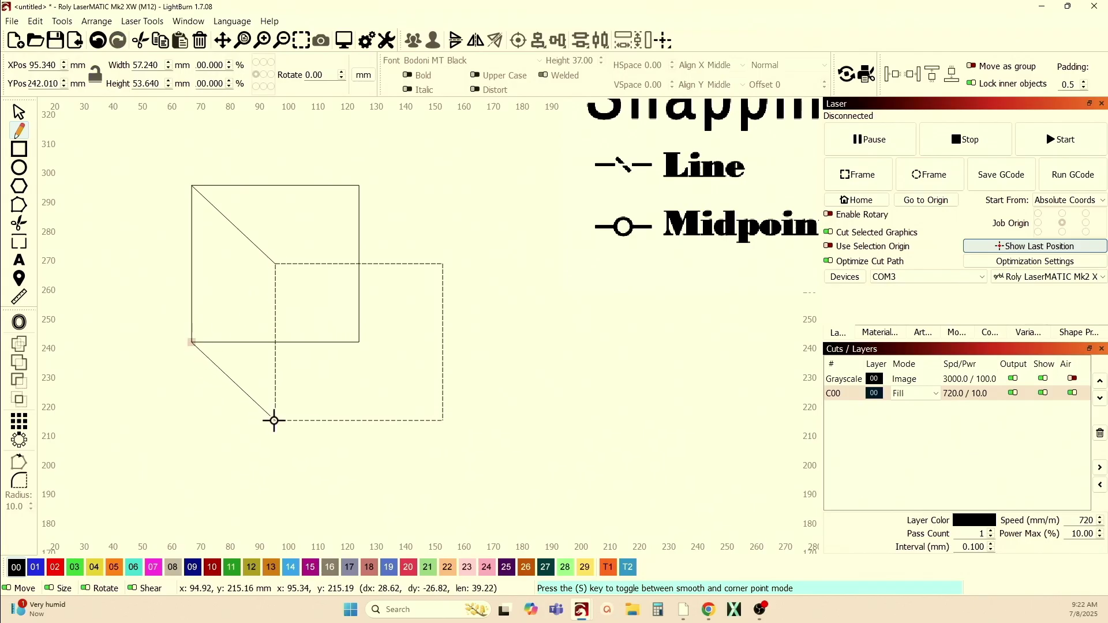
pyautogui.click(275, 420)
pyautogui.press('Escape')
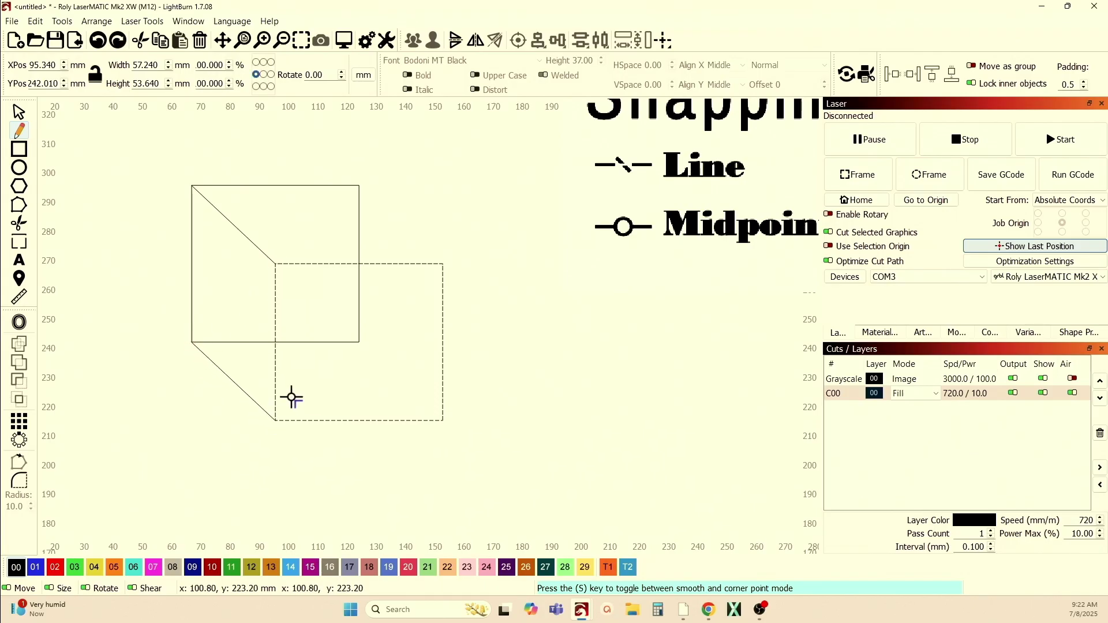
# Step: Draw snapped lines joining the bottom-right and top-right corners of both squares
pyautogui.click(360, 343)
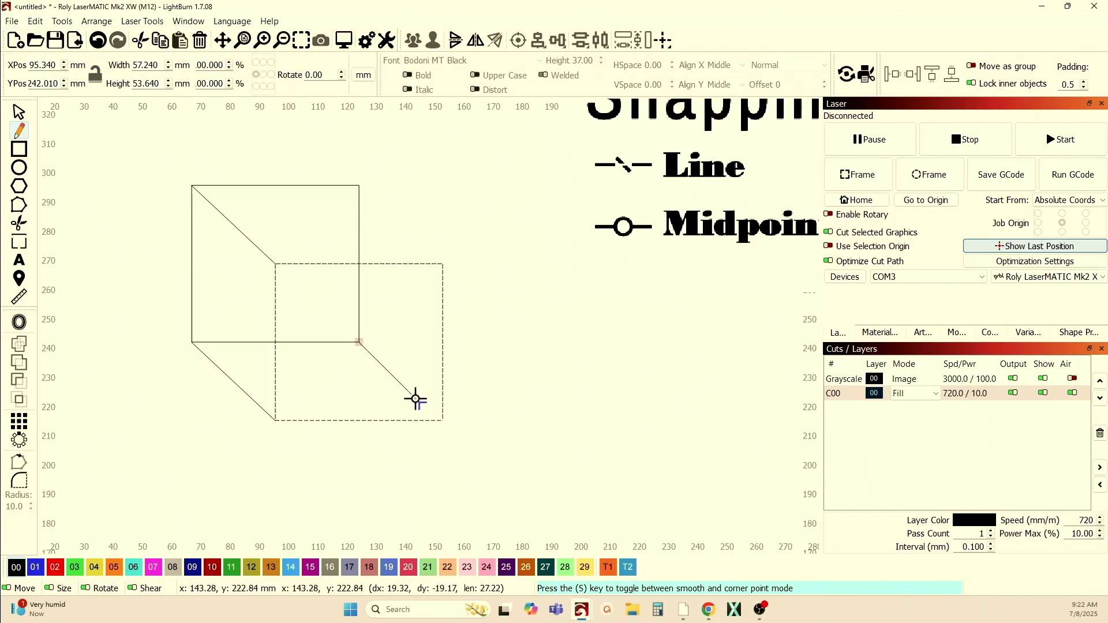
pyautogui.click(443, 420)
pyautogui.press('Escape')
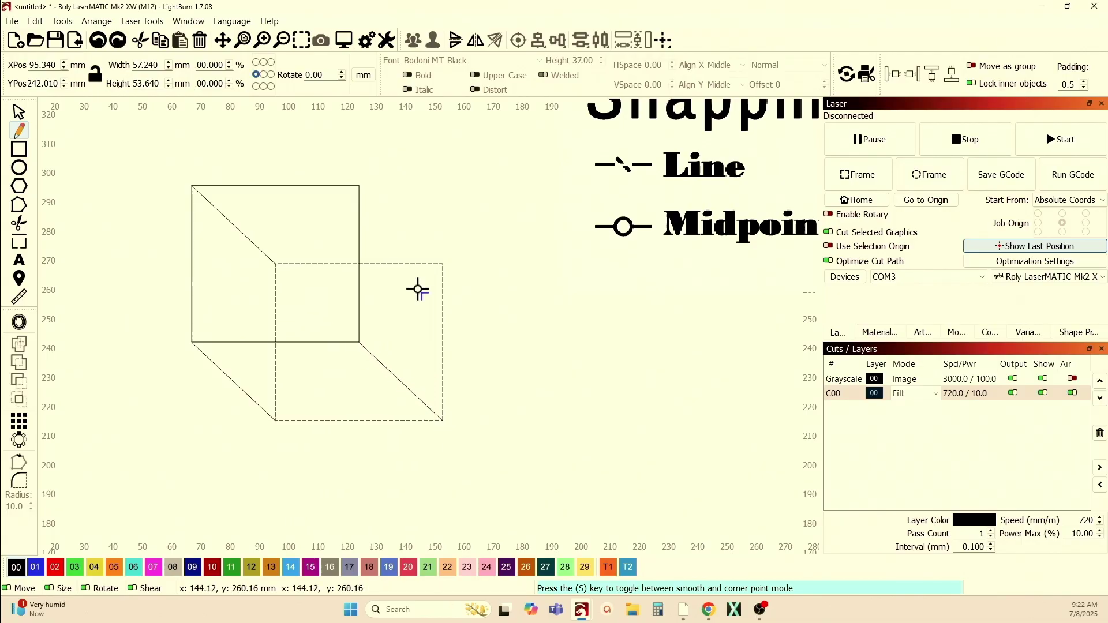
pyautogui.click(358, 184)
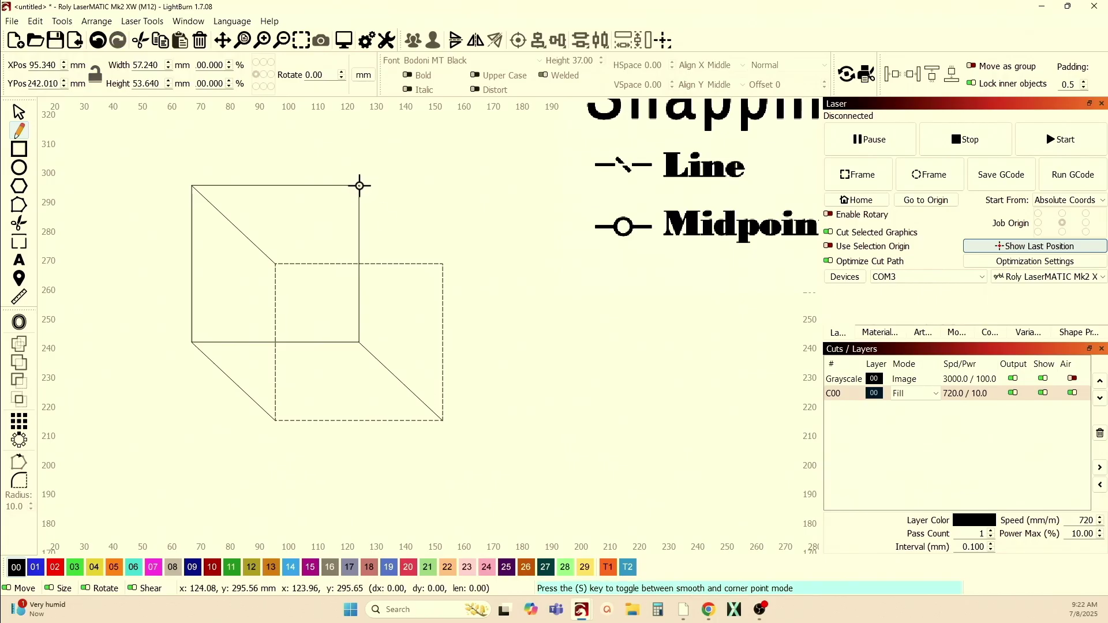
pyautogui.scroll(5, 443, 262)
pyautogui.click(439, 257)
pyautogui.rightClick(439, 256)
pyautogui.scroll(-7, 440, 255)
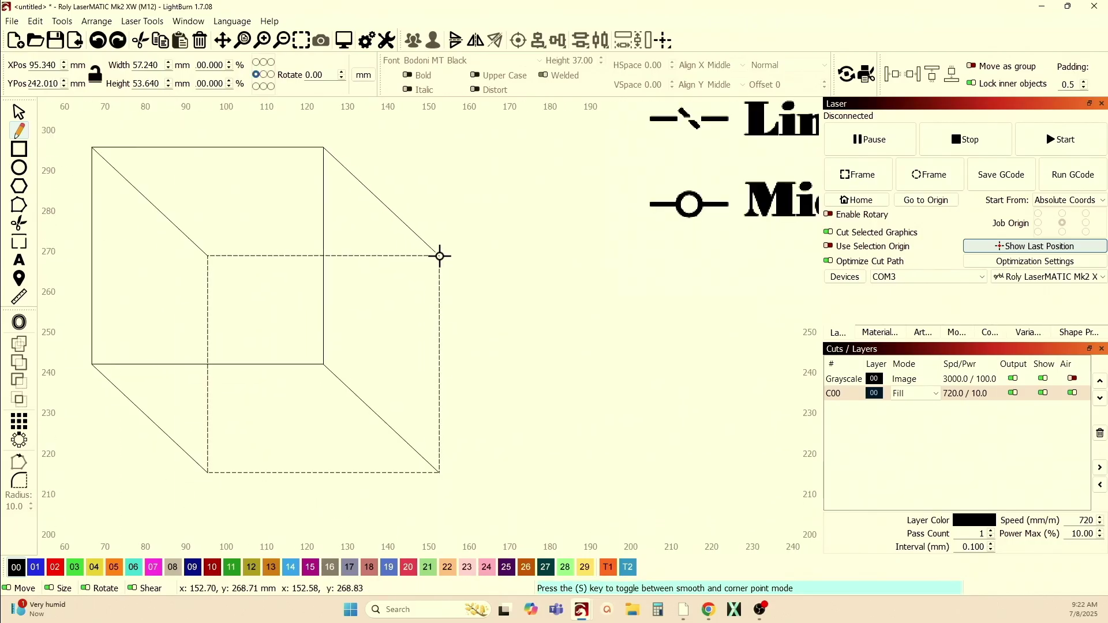
# Step: Deselect the cube and draw a long, nearly horizontal line crossing it from left to beyond its right side
pyautogui.click(19, 111)
pyautogui.click(229, 311)
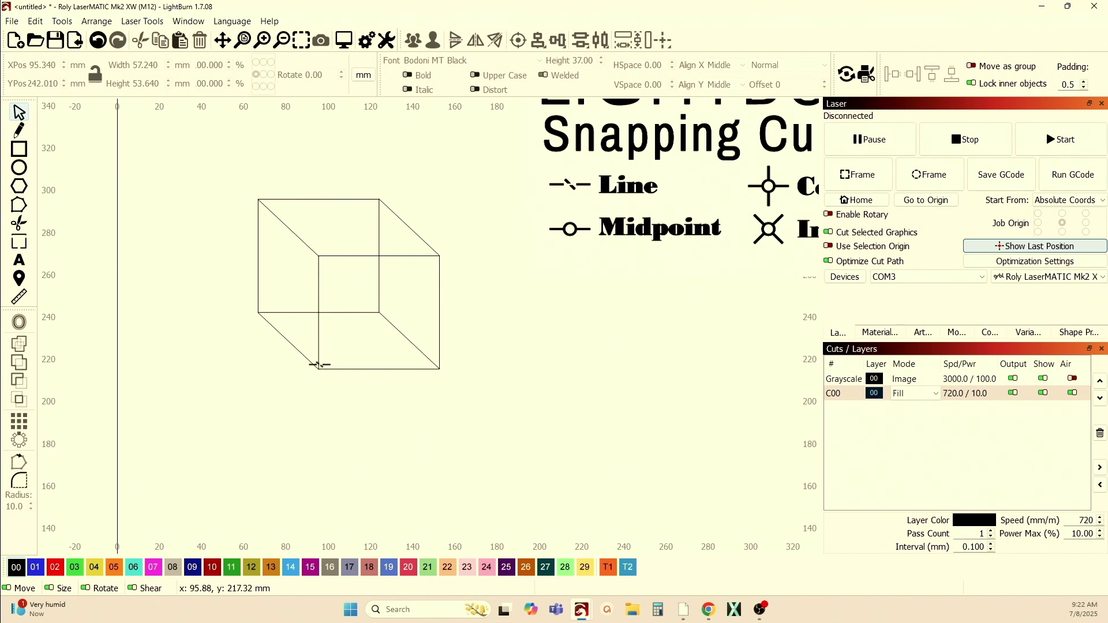
pyautogui.scroll(-2, 318, 360)
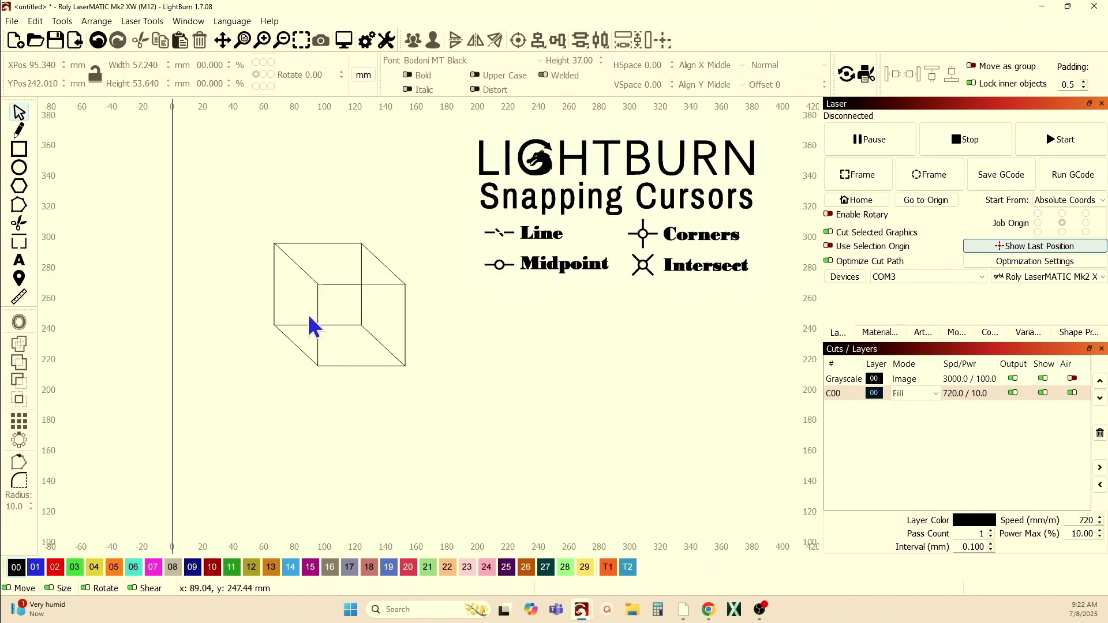
pyautogui.click(19, 131)
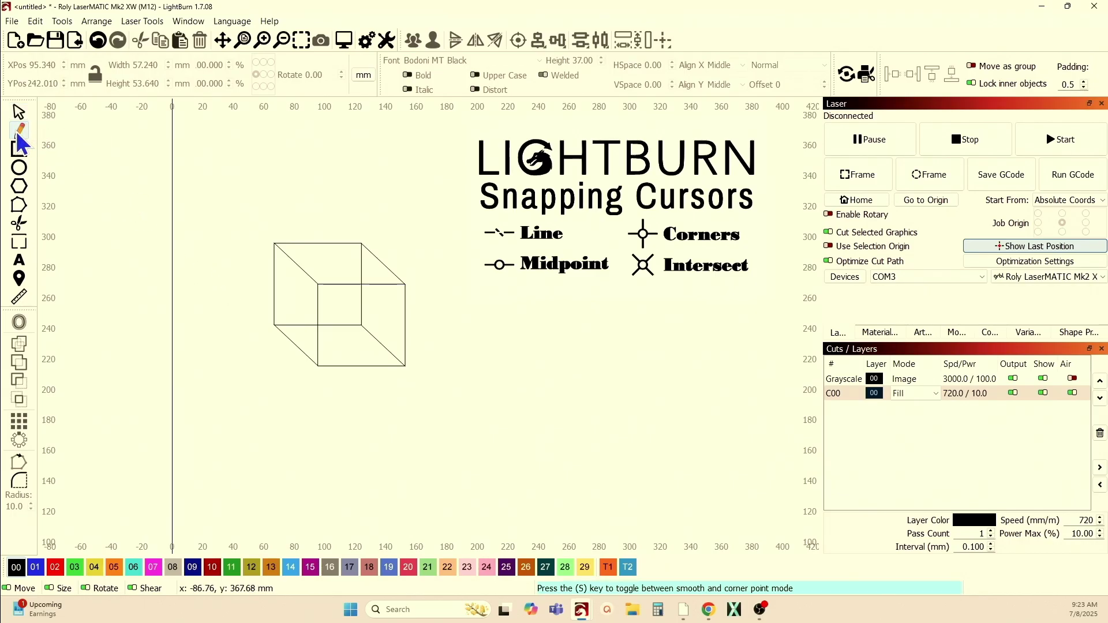
pyautogui.click(228, 314)
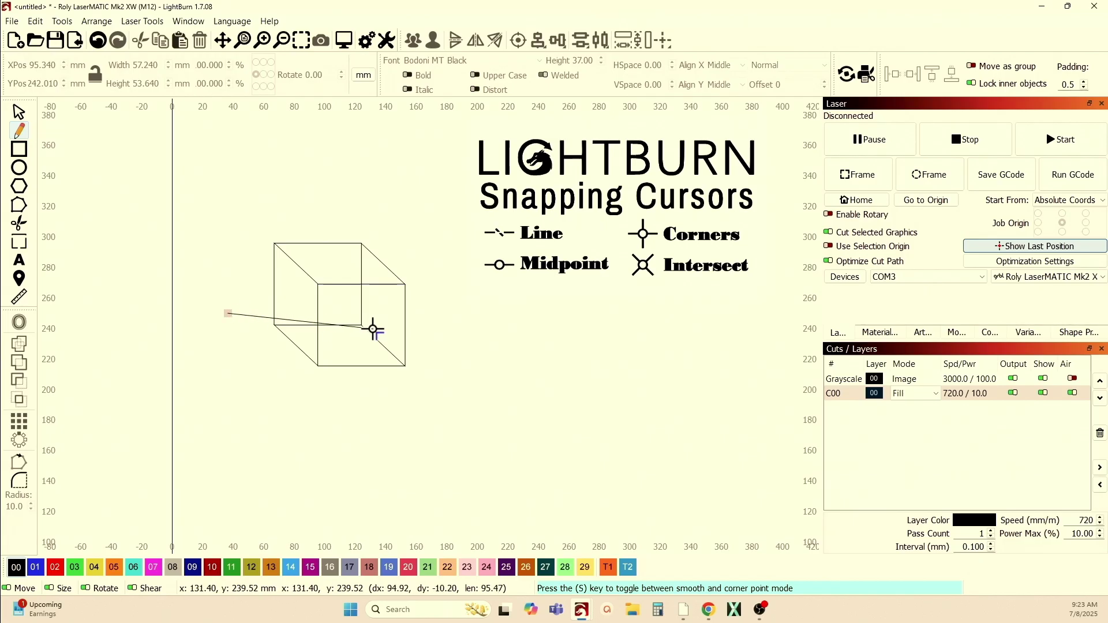
pyautogui.doubleClick(451, 295)
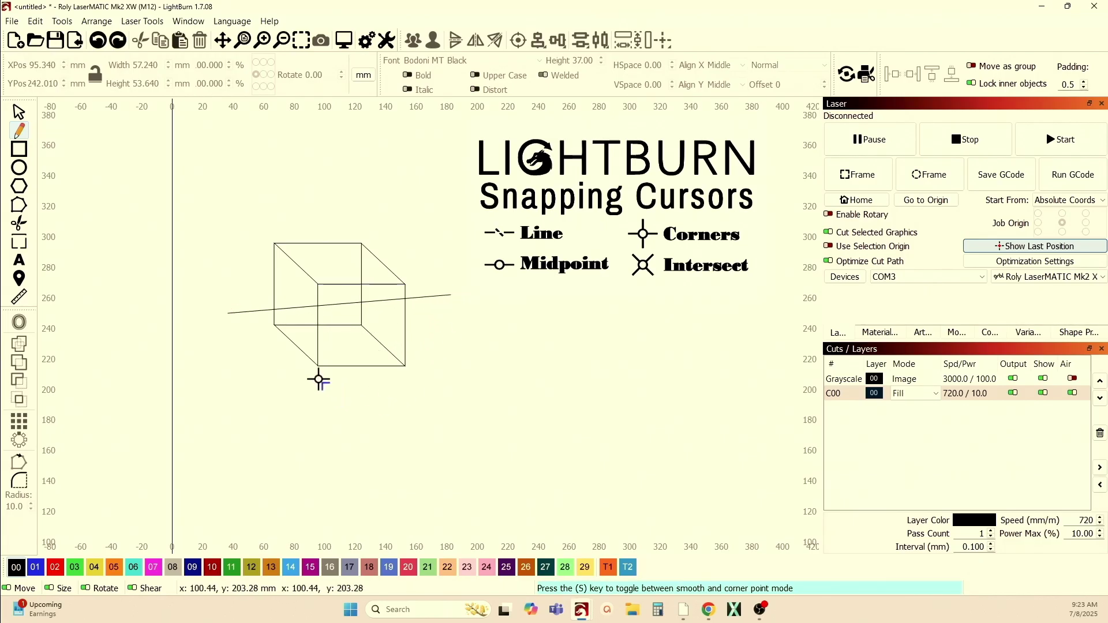
pyautogui.click(19, 113)
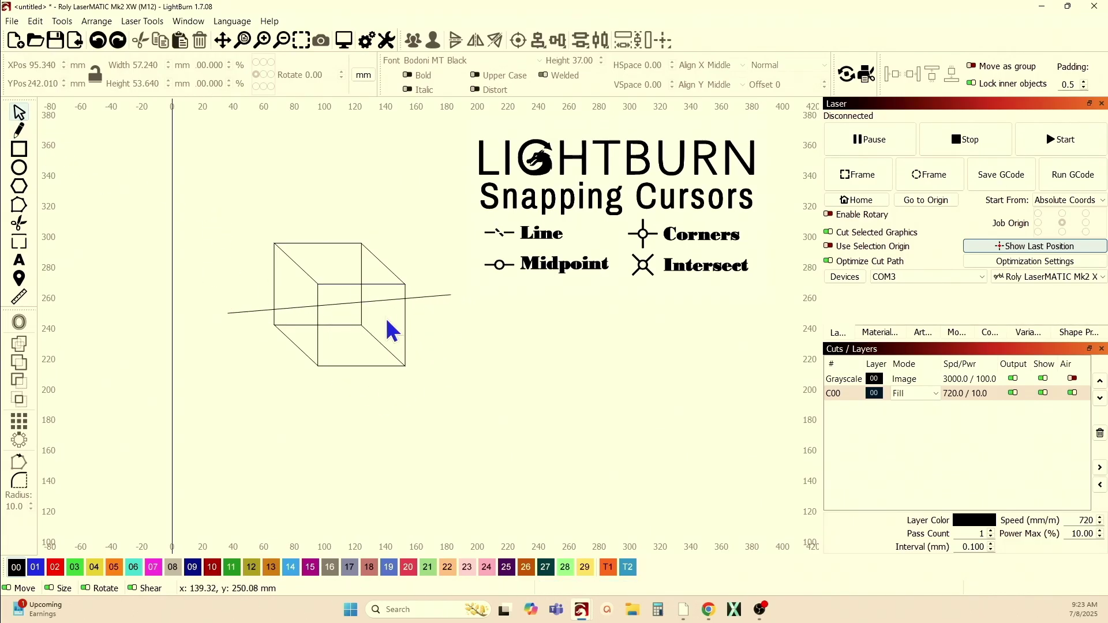
pyautogui.scroll(3, 349, 310)
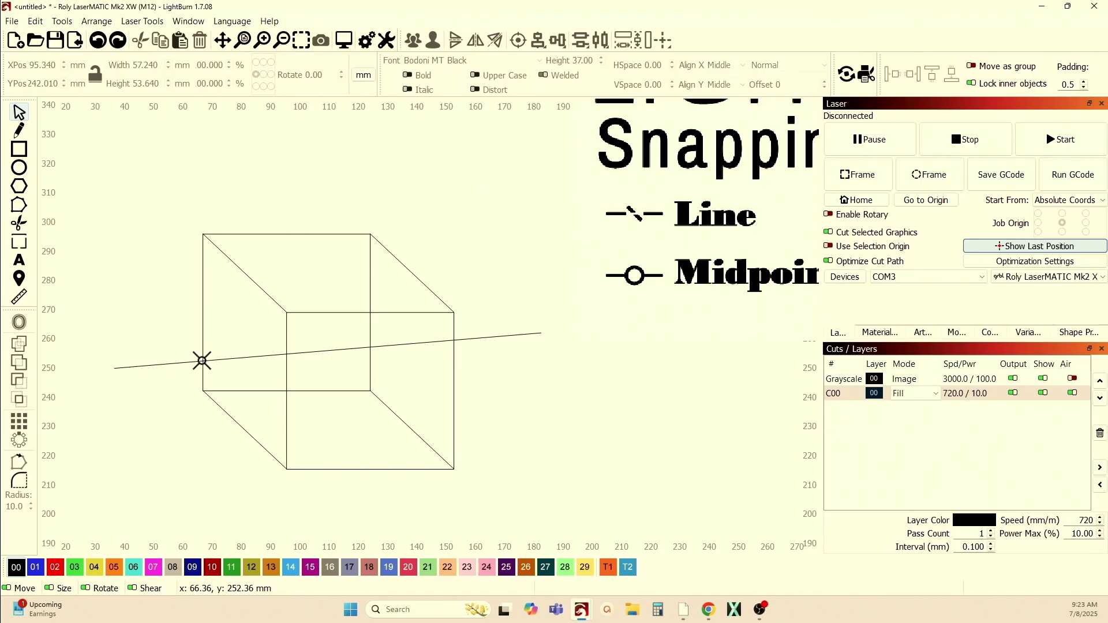
pyautogui.scroll(4, 167, 372)
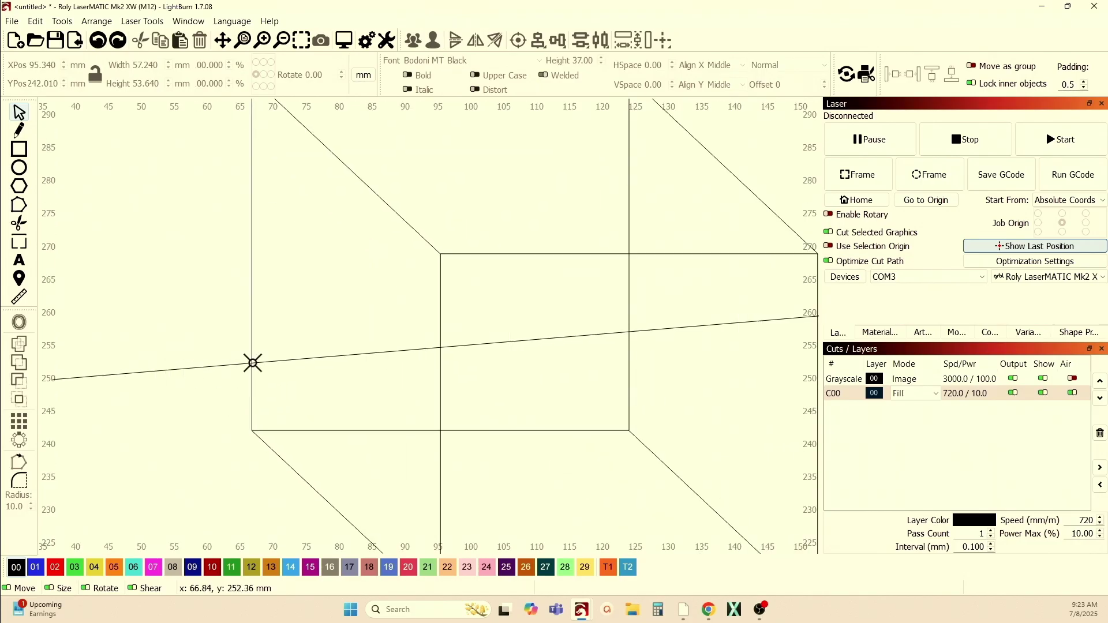
pyautogui.scroll(-8, 251, 364)
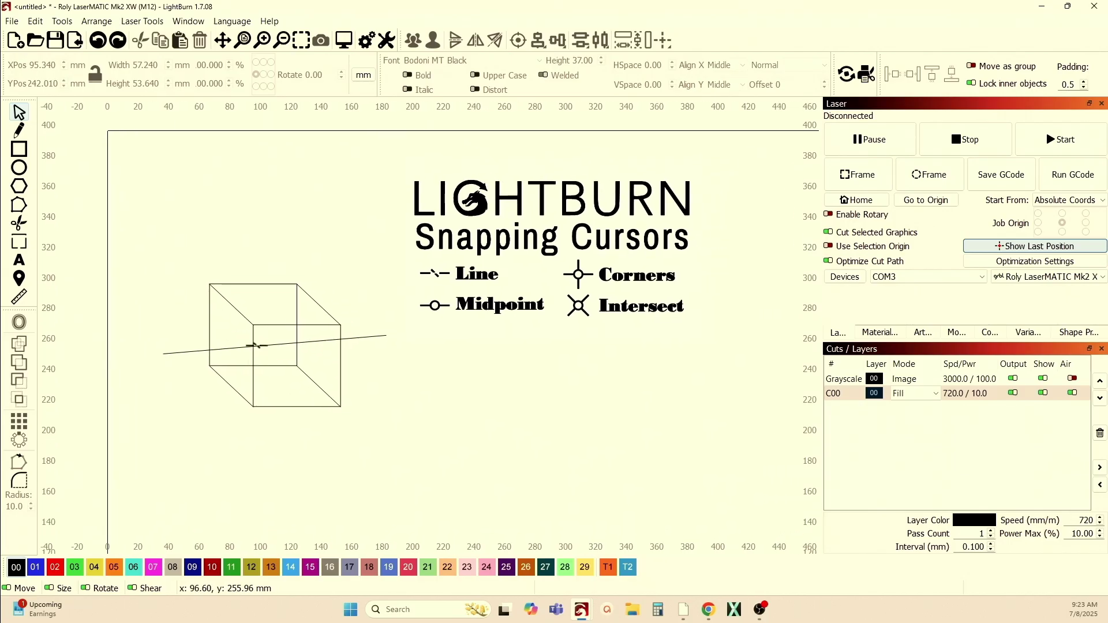
pyautogui.scroll(3, 305, 382)
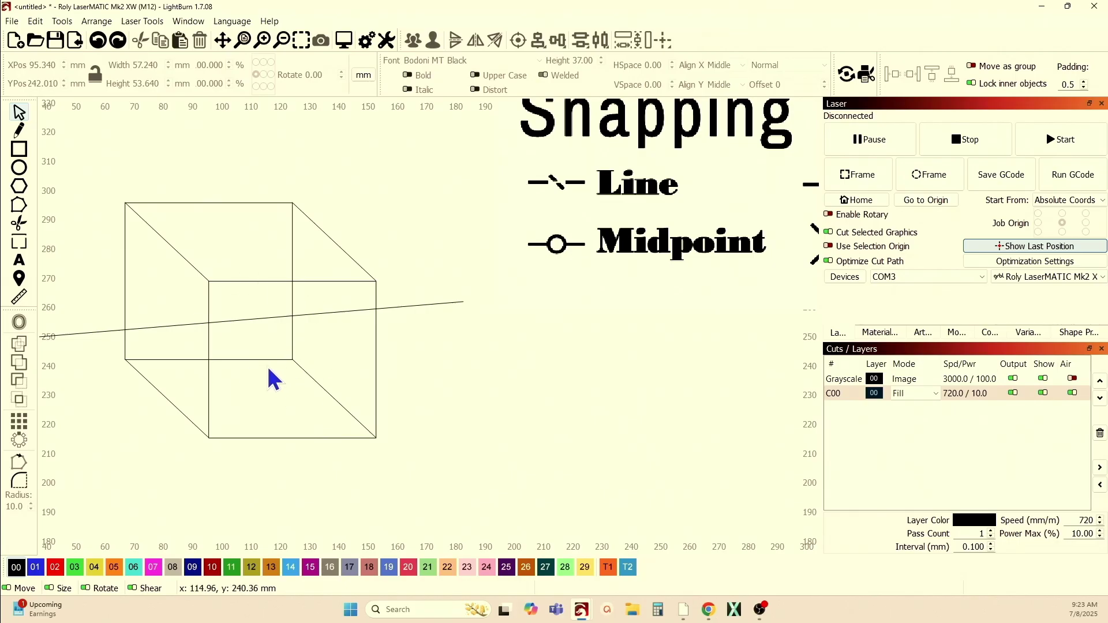
pyautogui.scroll(-1, 269, 368)
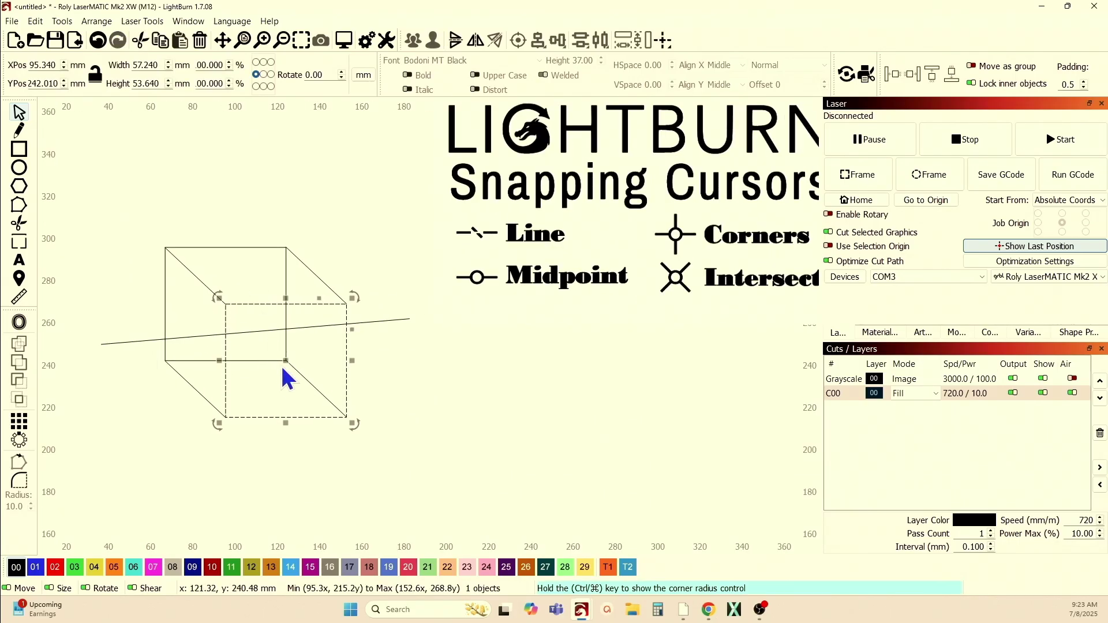
pyautogui.moveTo(287, 362); pyautogui.dragTo(293, 424)
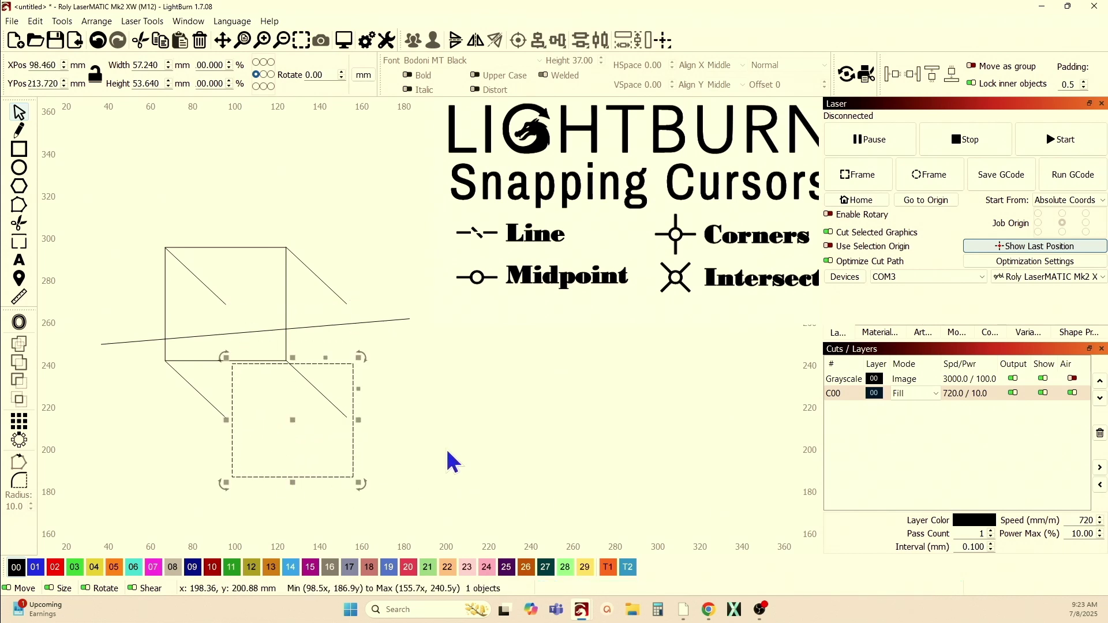
pyautogui.click(429, 449)
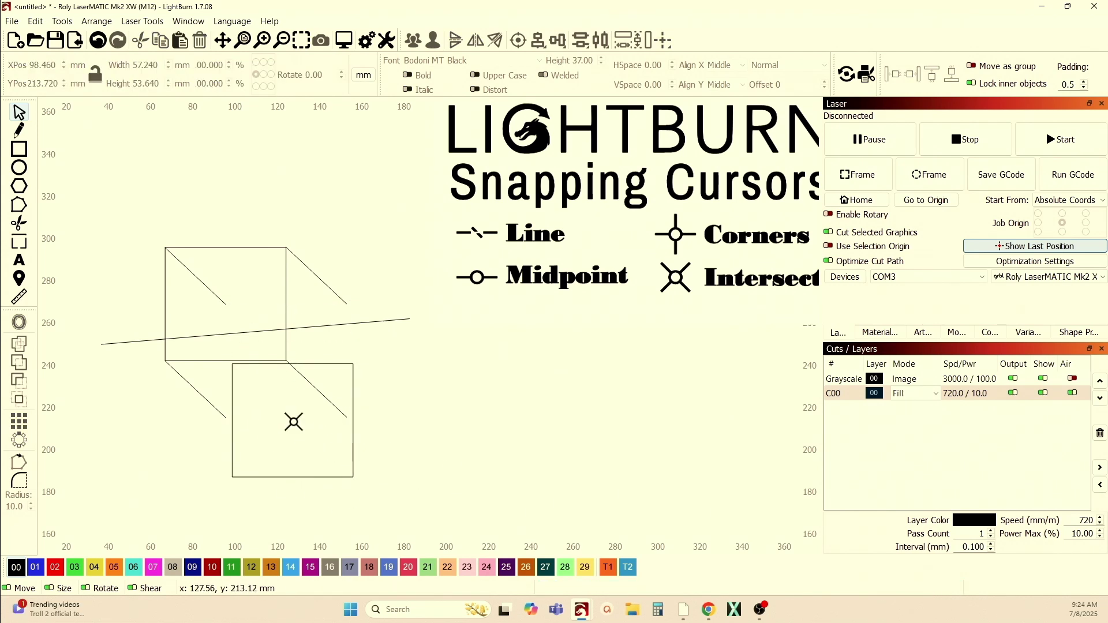
pyautogui.scroll(-1, 294, 422)
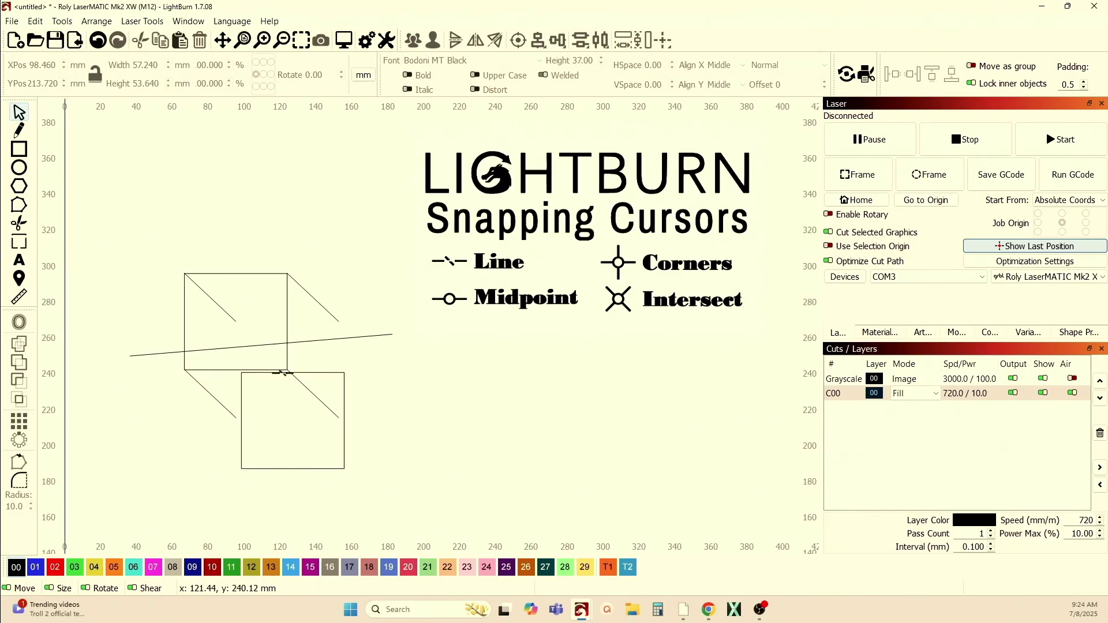
pyautogui.click(283, 372)
pyautogui.moveTo(292, 421); pyautogui.dragTo(286, 371)
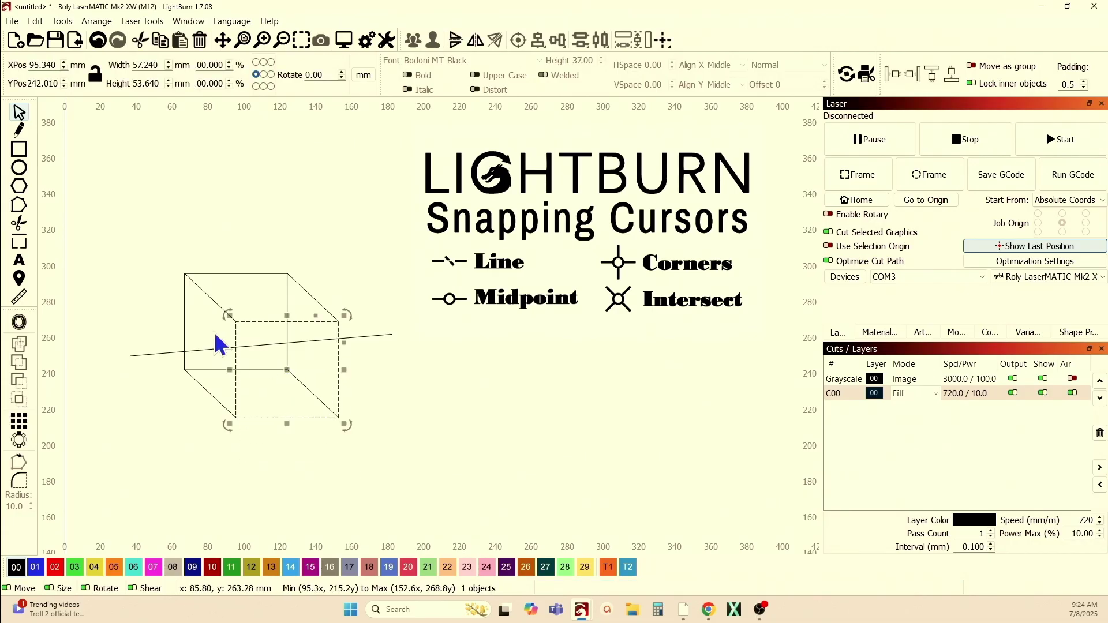
pyautogui.scroll(3, 354, 368)
pyautogui.scroll(2, 355, 360)
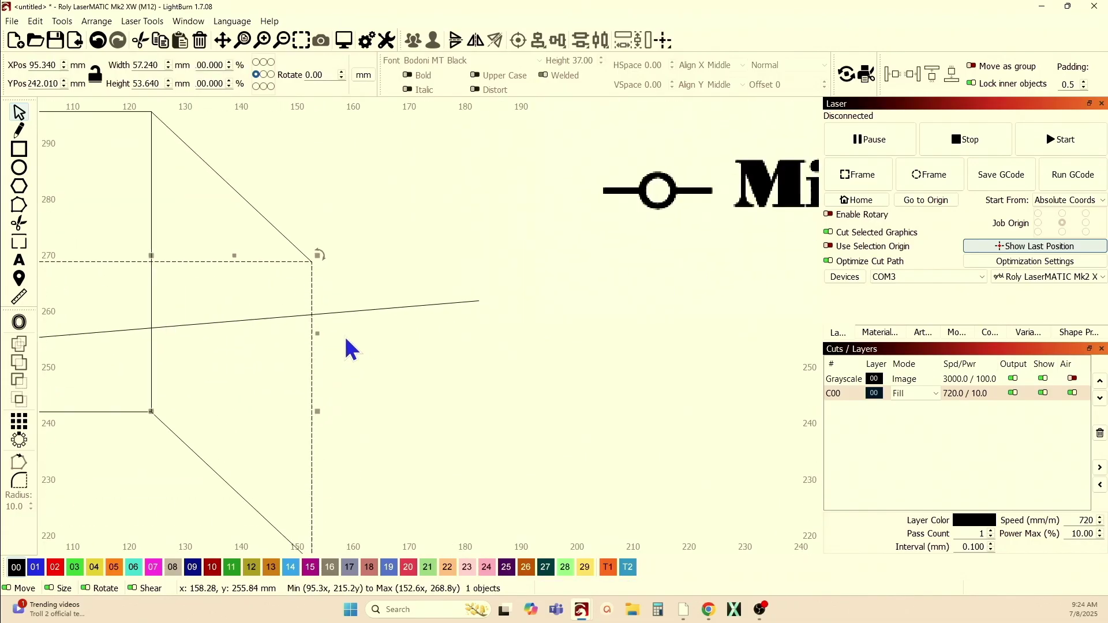
pyautogui.click(348, 351)
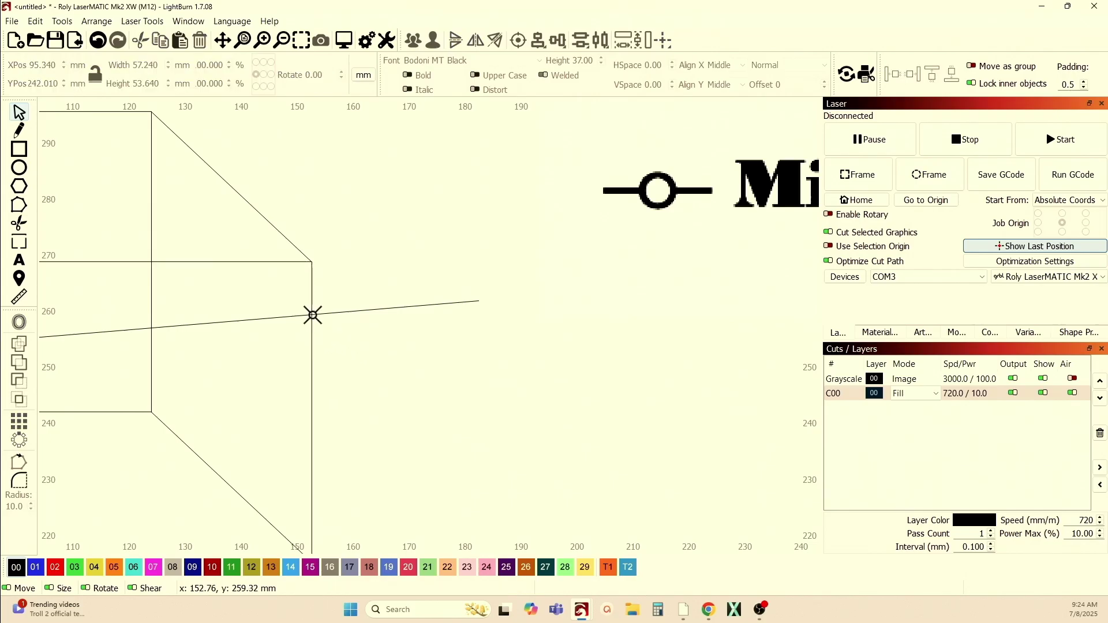
pyautogui.scroll(-3, 312, 315)
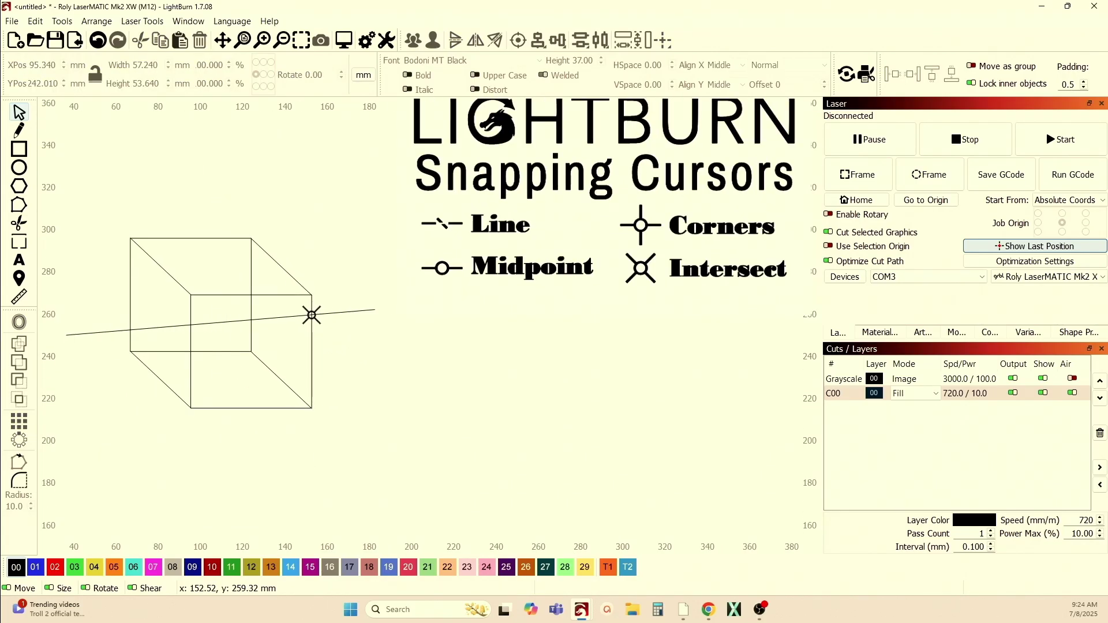